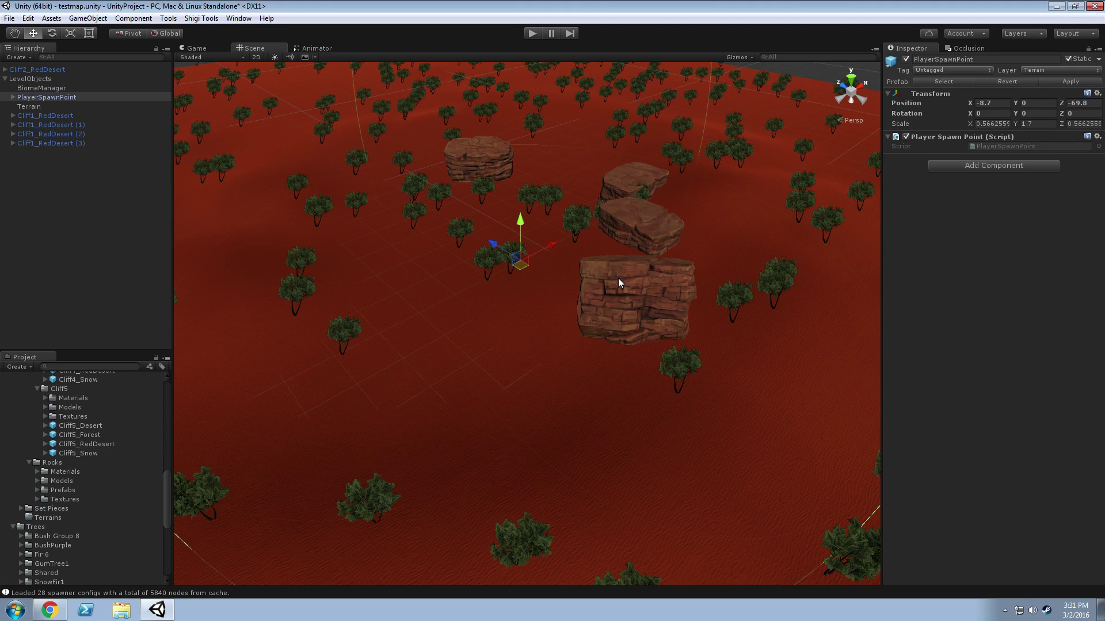
# Parent Cliff2_RedDesert under LevelObjects in the Hierarchy, alongside the other red-desert cliffs.
pyautogui.keyDown('alt'); pyautogui.moveTo(621, 284); pyautogui.dragTo(809, 288); pyautogui.keyUp('alt')
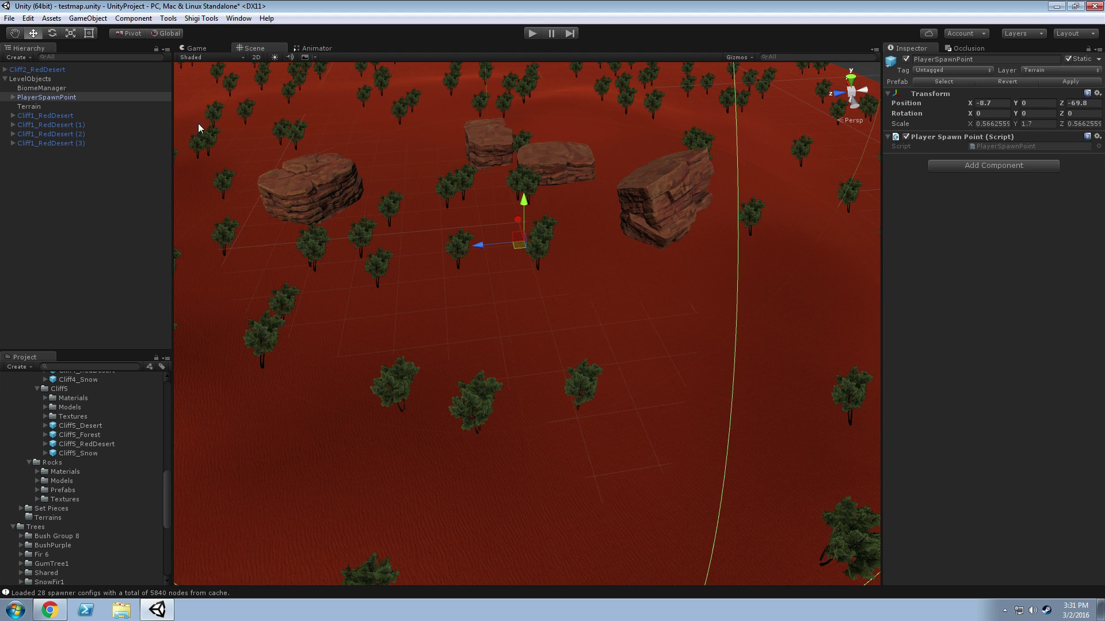
pyautogui.click(107, 198)
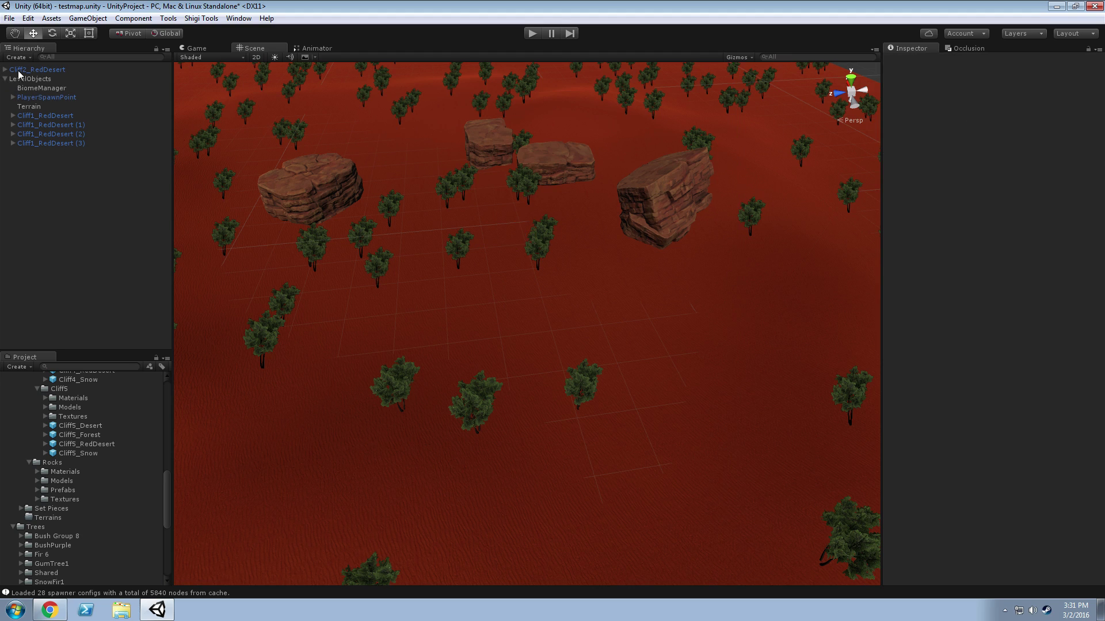
pyautogui.moveTo(22, 70); pyautogui.dragTo(28, 81)
pyautogui.click(75, 271)
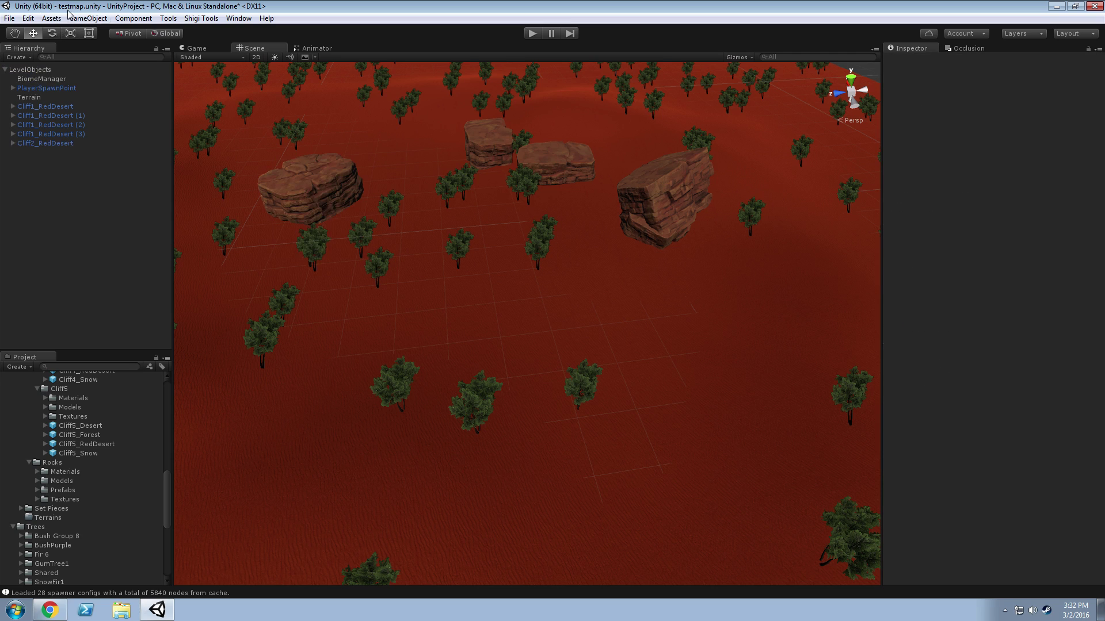
# Create an empty GameObject under LevelObjects and name it Spawnermap.
pyautogui.click(85, 19)
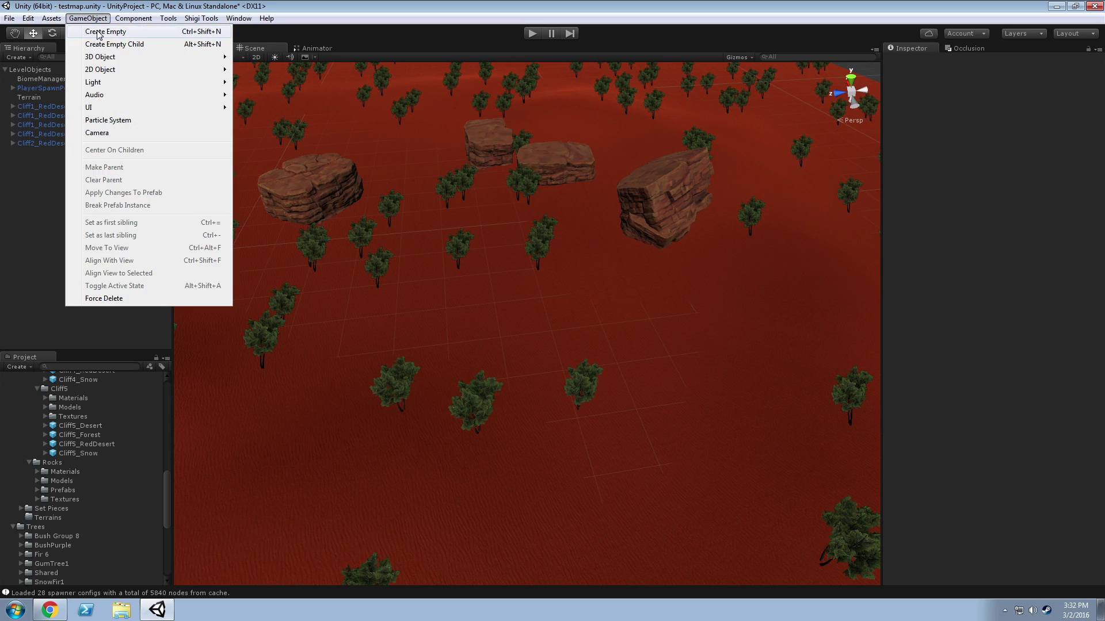
pyautogui.click(98, 32)
pyautogui.moveTo(43, 151); pyautogui.dragTo(32, 69)
pyautogui.click(39, 153)
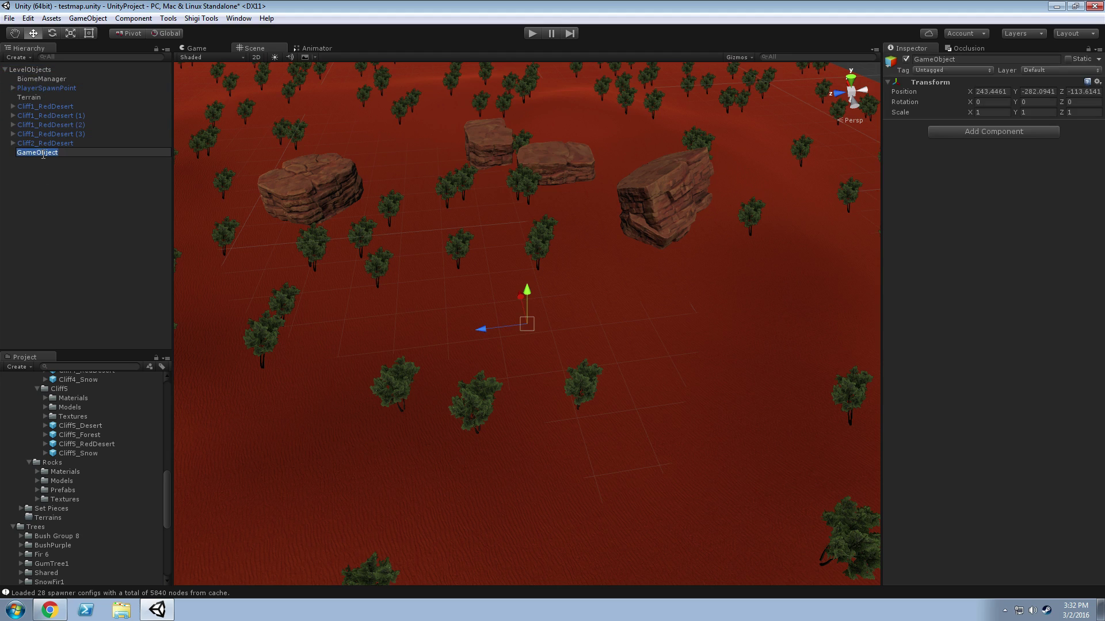
pyautogui.write('Spawnermap')
pyautogui.press('Return')
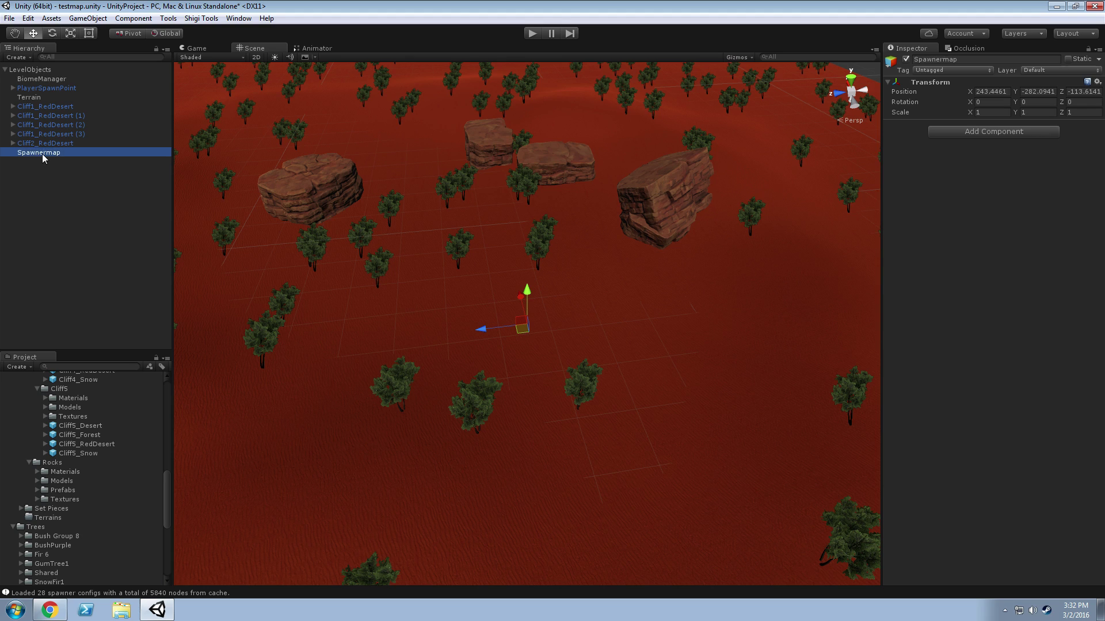
# Add the Creature Spawn Director component to Spawnermap by searching 'creatureSpawn'.
pyautogui.click(973, 132)
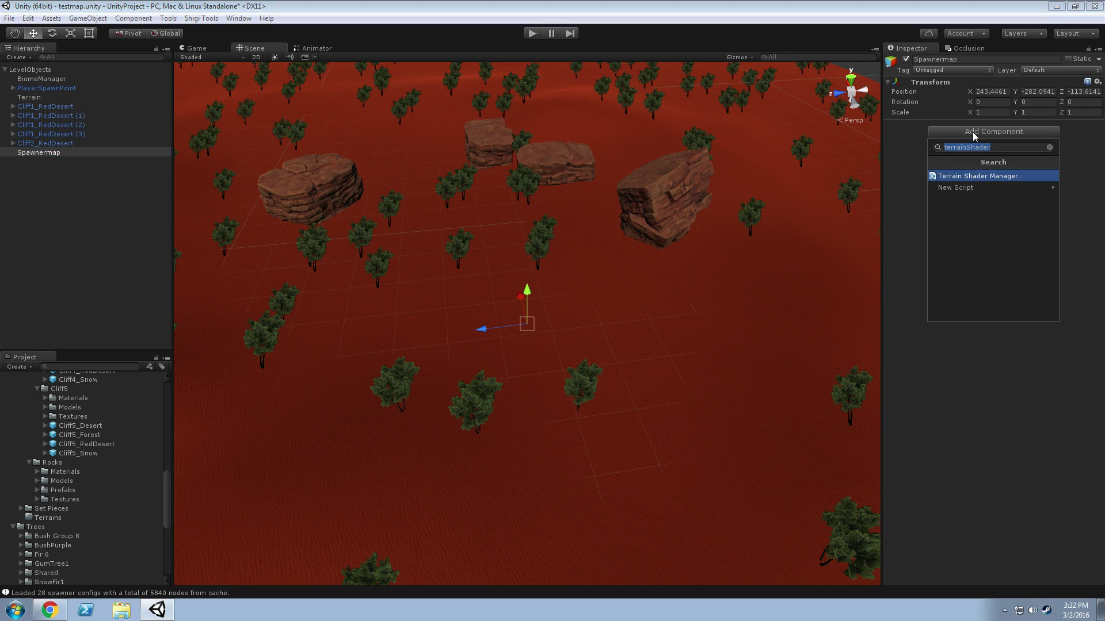
pyautogui.write('creatureSpawn')
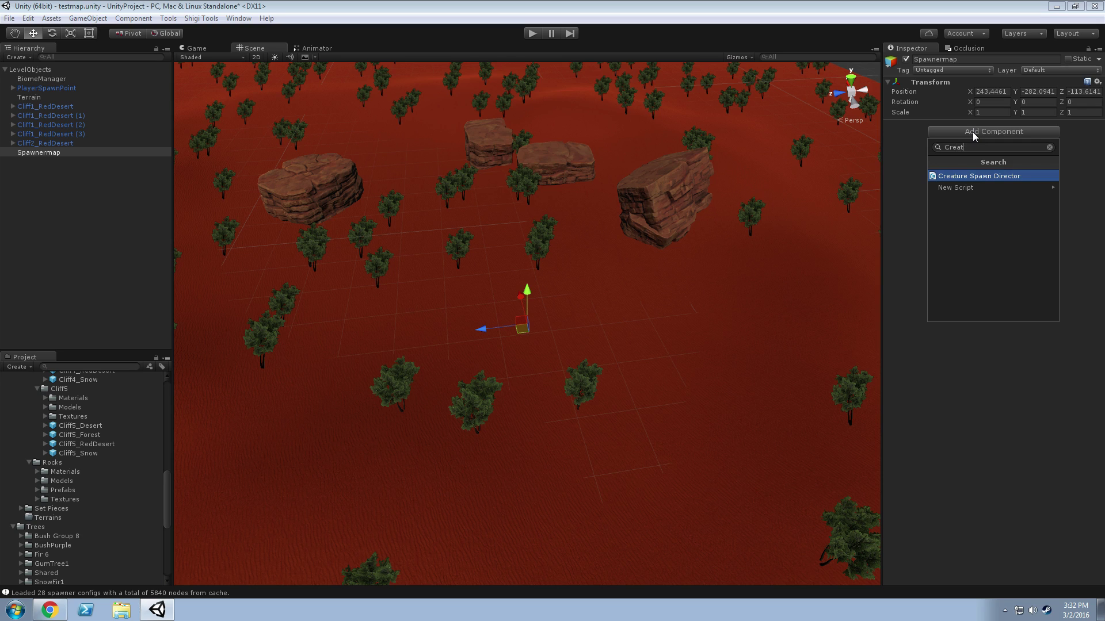
pyautogui.press('Return')
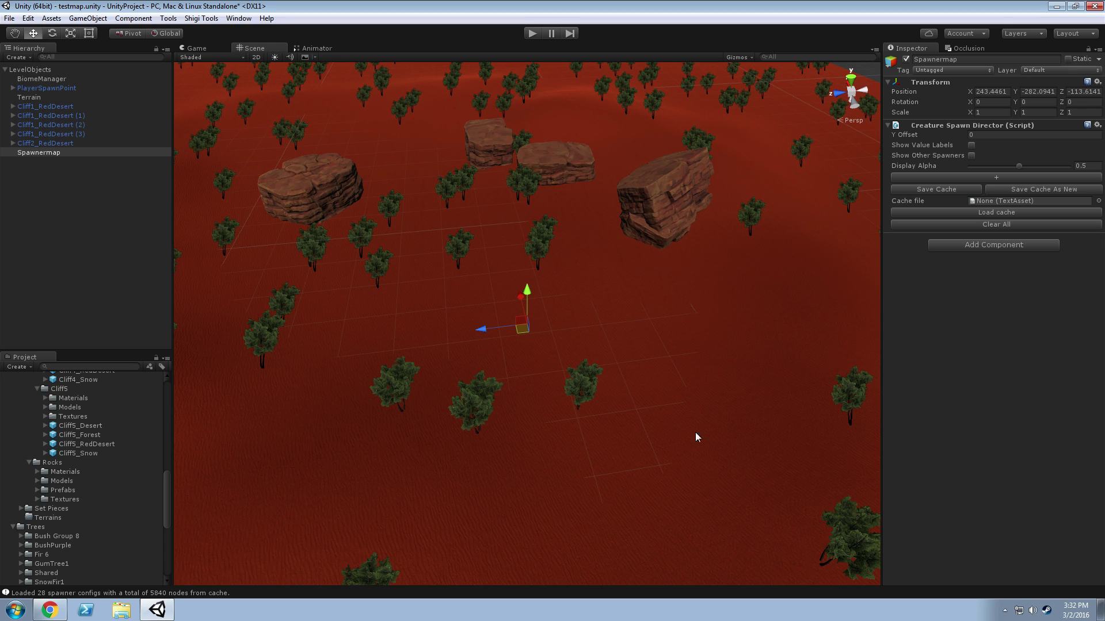
# Browse the Project panel to Assets/Maps/DiemensLand to locate the SpawnCache asset.
pyautogui.moveTo(660, 285); pyautogui.dragTo(641, 385, button='right')
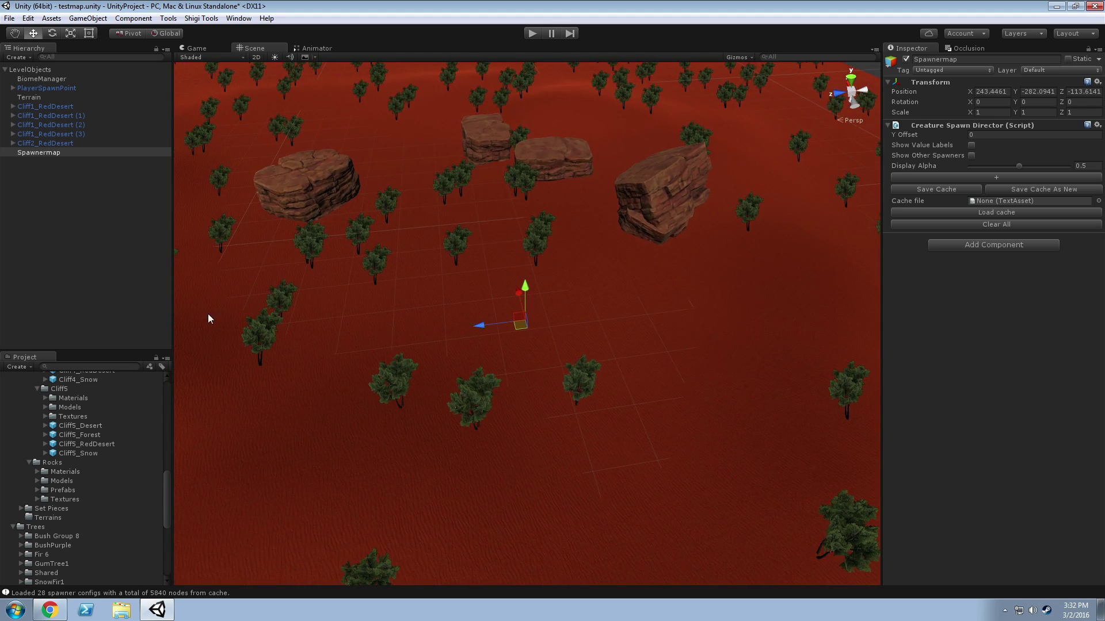
pyautogui.scroll(9, 167, 496)
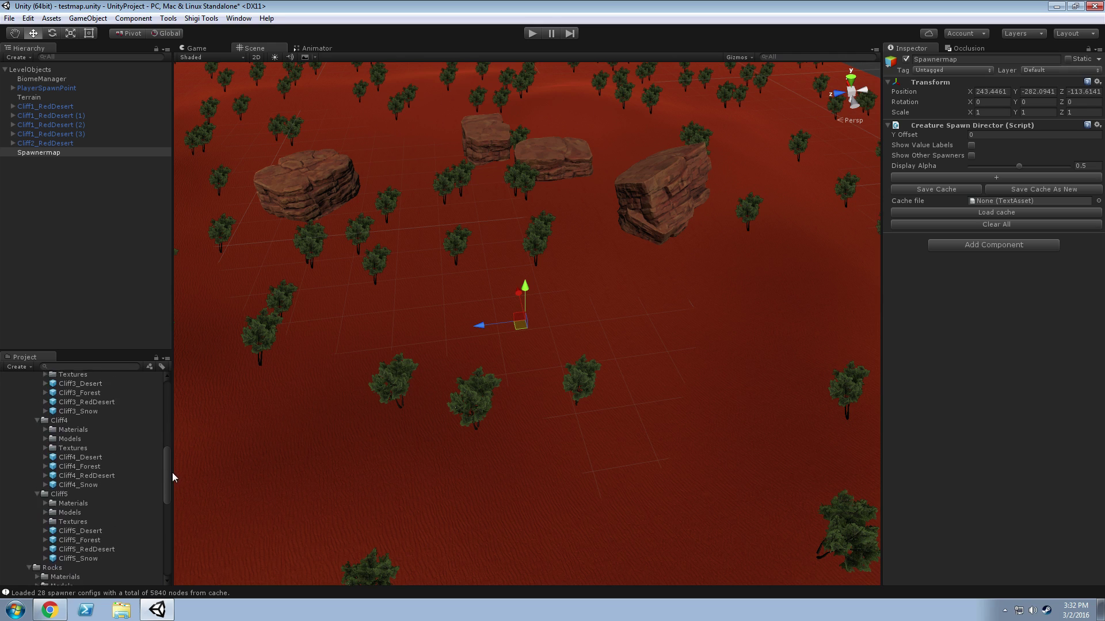
pyautogui.moveTo(168, 438); pyautogui.dragTo(148, 536)
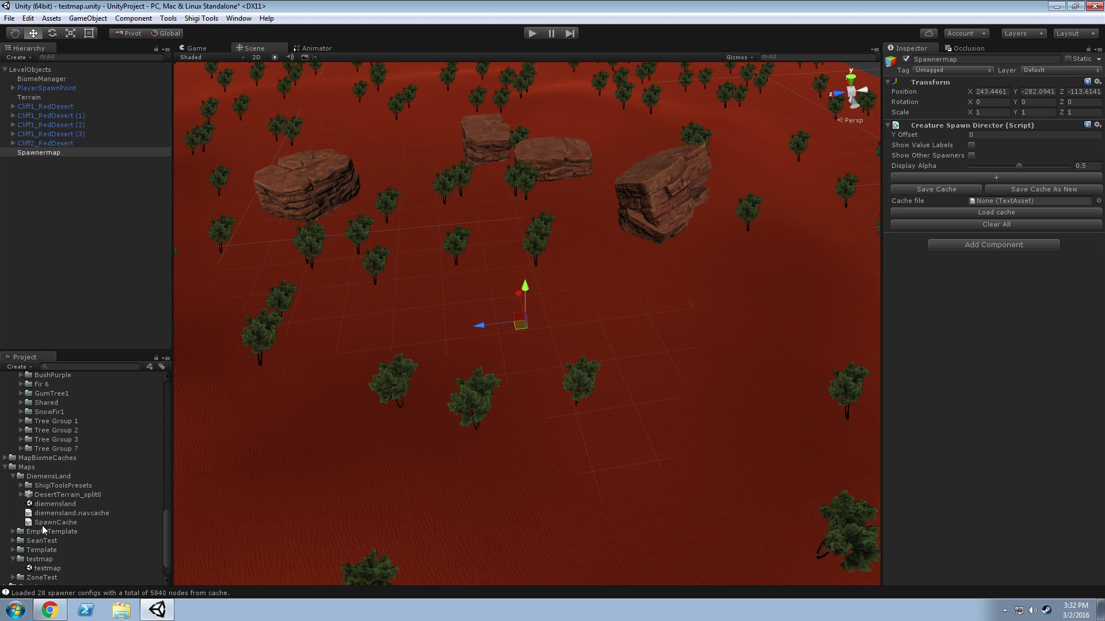
pyautogui.scroll(-2, 167, 529)
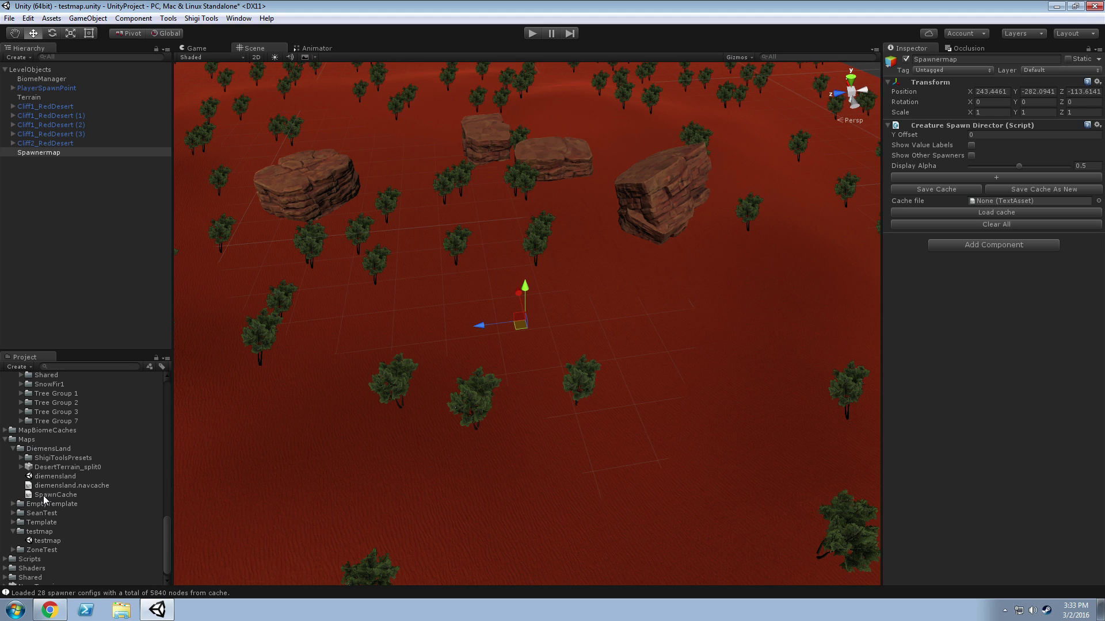
# Assign the DiemensLand SpawnCache as the director's Cache file and load its spawner entries.
pyautogui.moveTo(43, 495); pyautogui.dragTo(1006, 198)
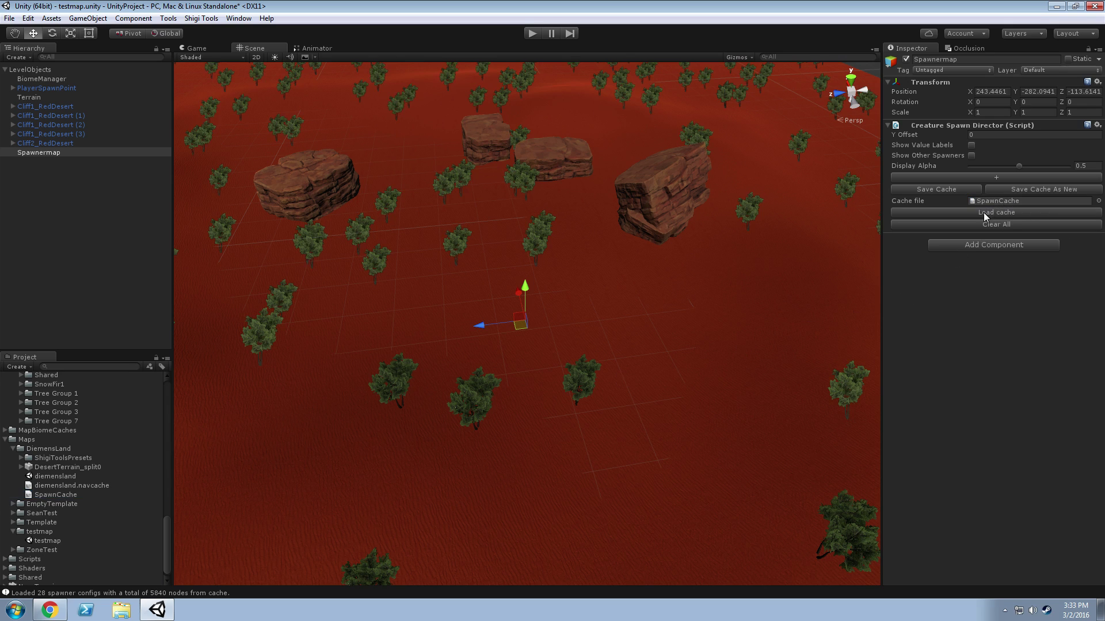
pyautogui.click(983, 212)
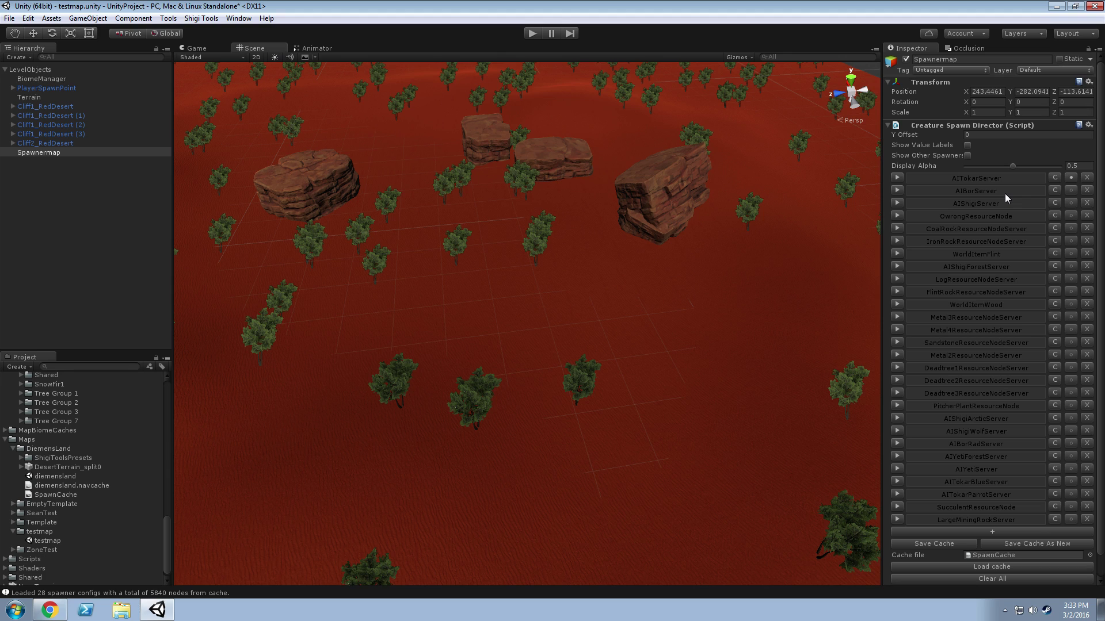
pyautogui.scroll(-2, 1102, 396)
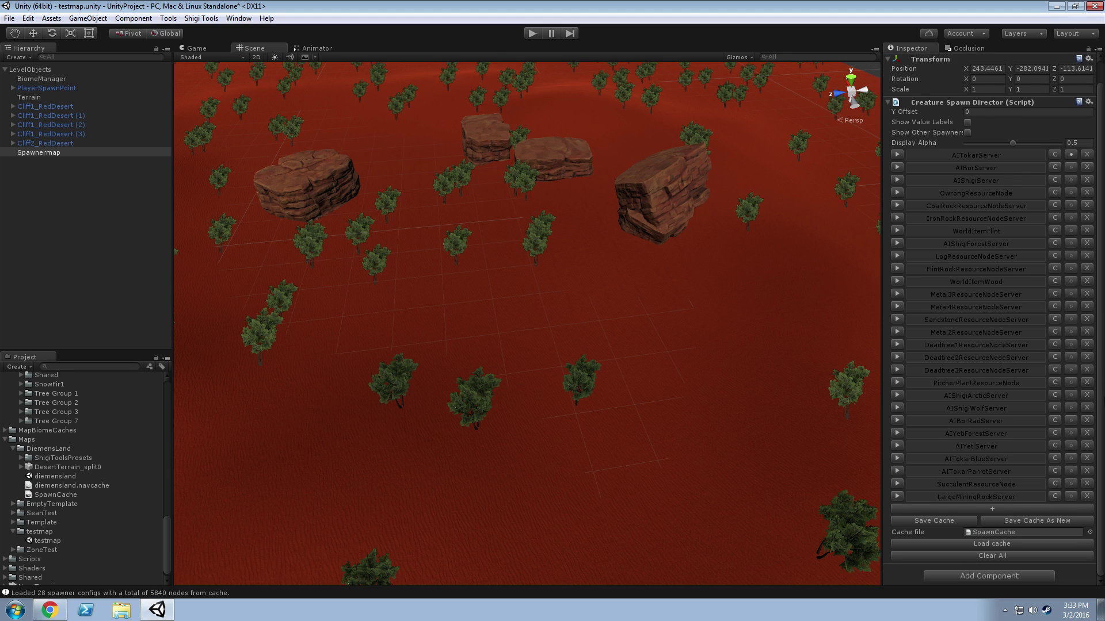
# Save the cache as a new file SpawnCache_testmap.bytes in Assets/Maps/testmap.
pyautogui.click(1034, 521)
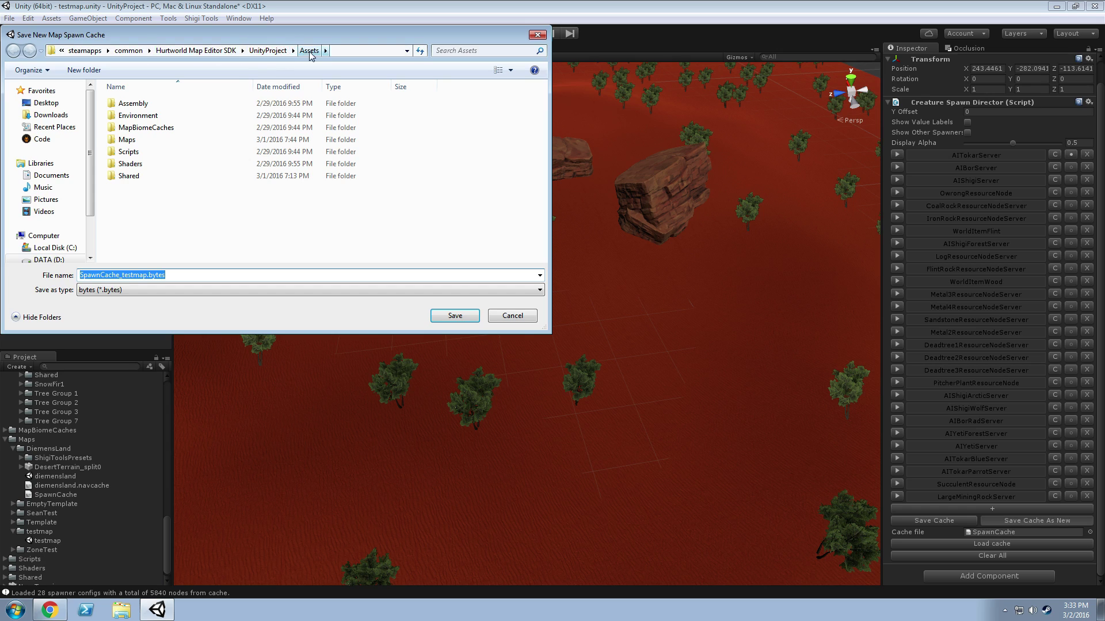
pyautogui.doubleClick(149, 140)
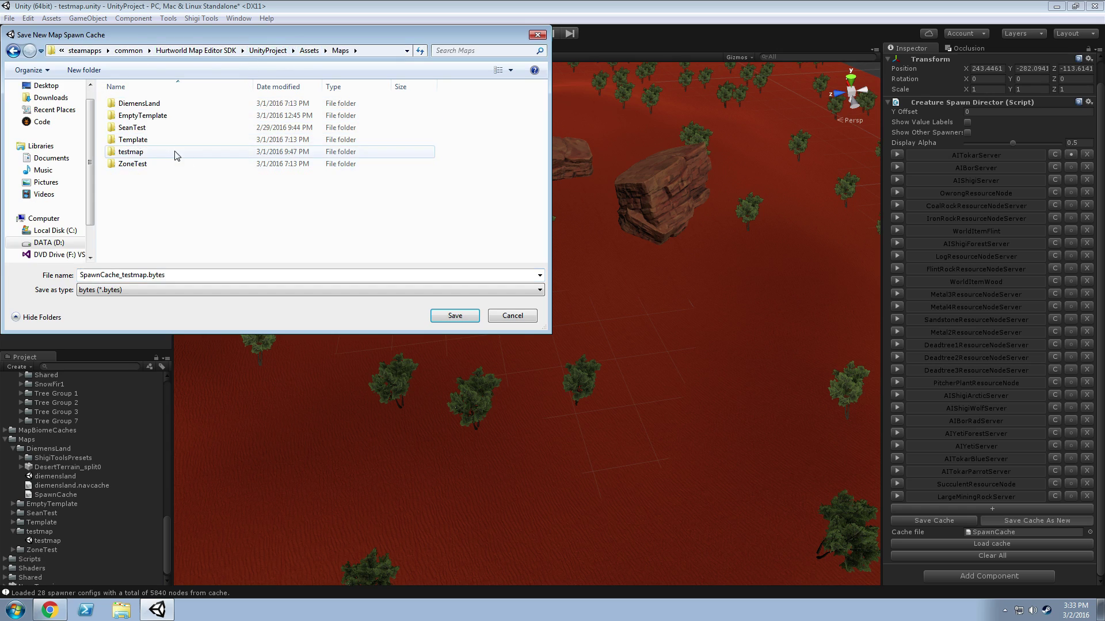
pyautogui.doubleClick(145, 152)
pyautogui.doubleClick(122, 275)
pyautogui.click(122, 275)
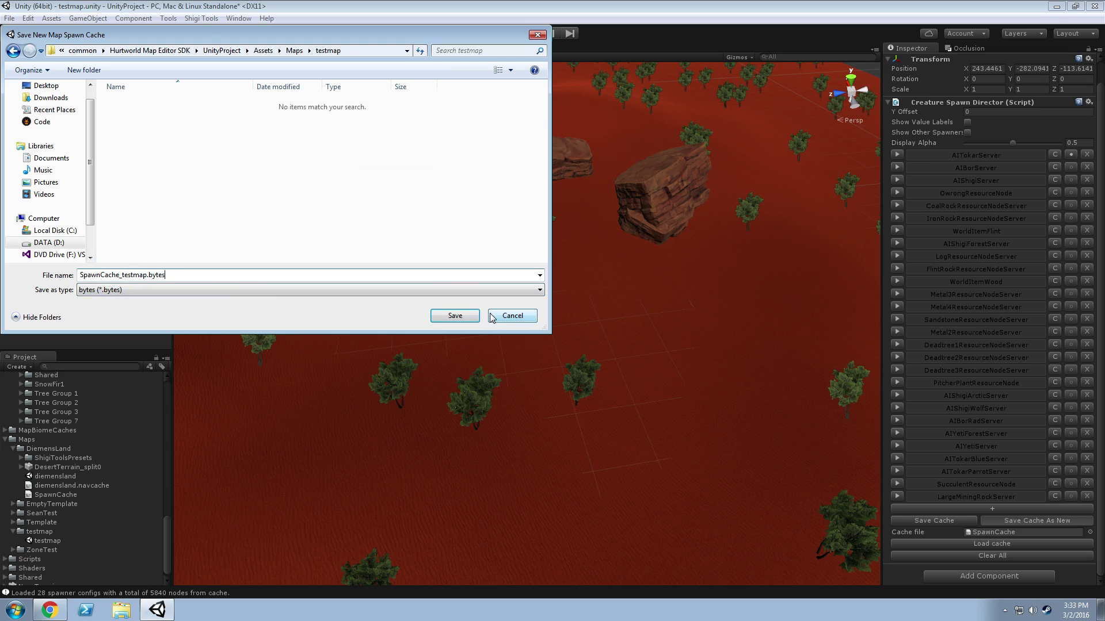
pyautogui.click(461, 317)
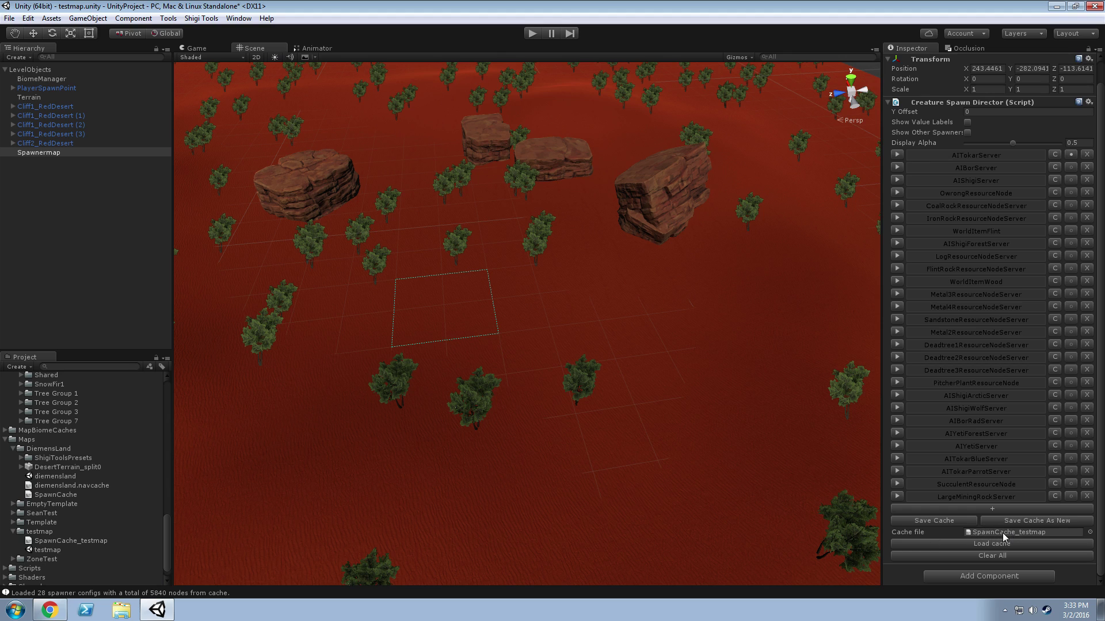
pyautogui.click(39, 534)
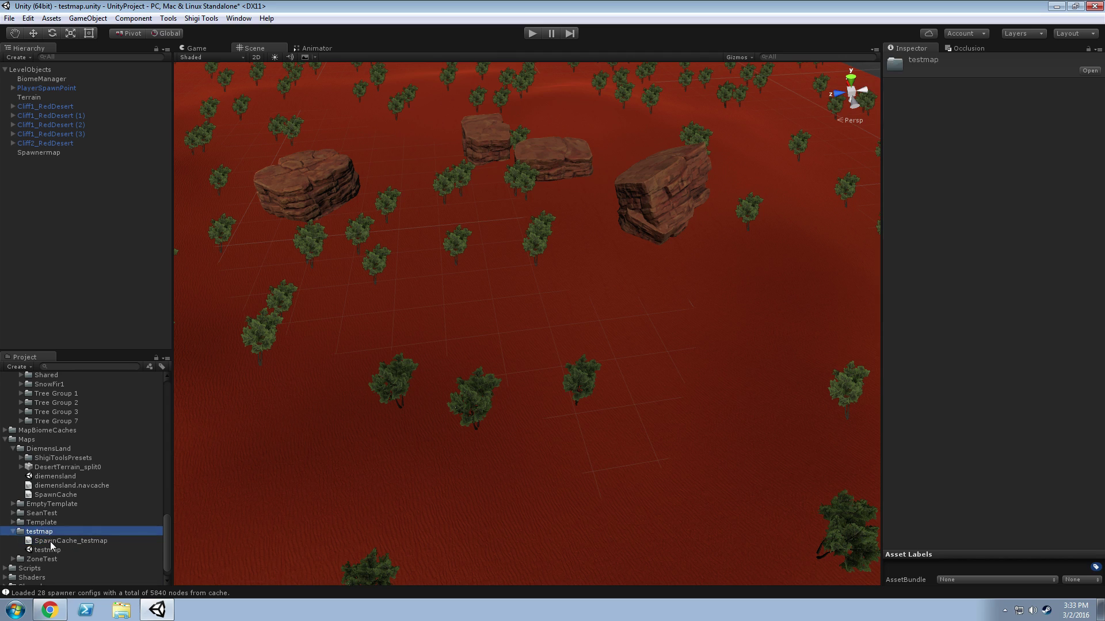
pyautogui.click(50, 541)
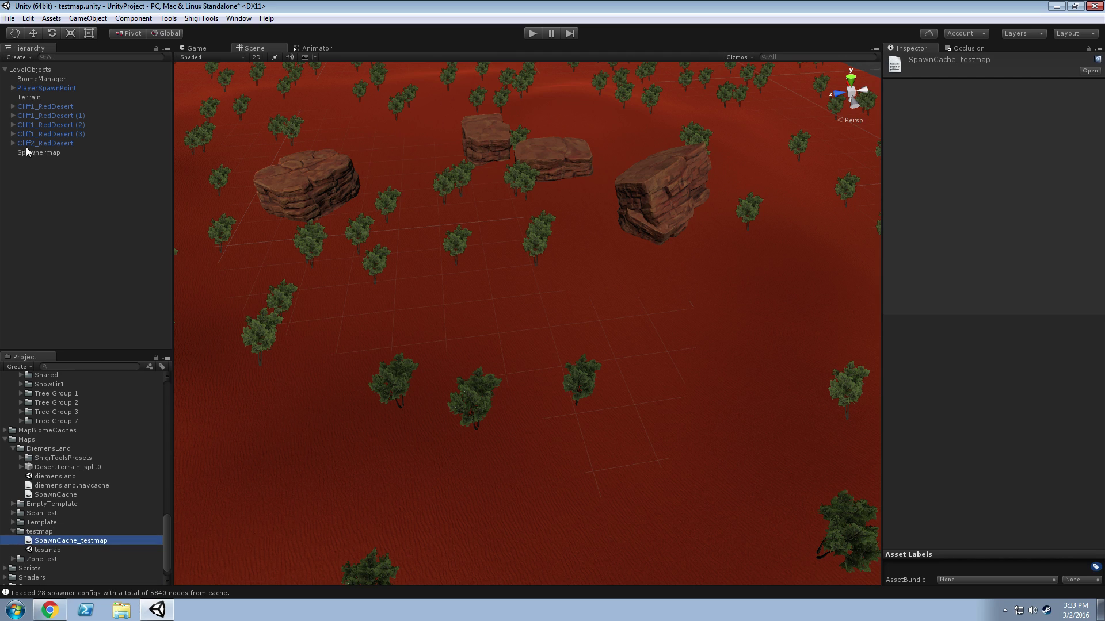
pyautogui.click(44, 153)
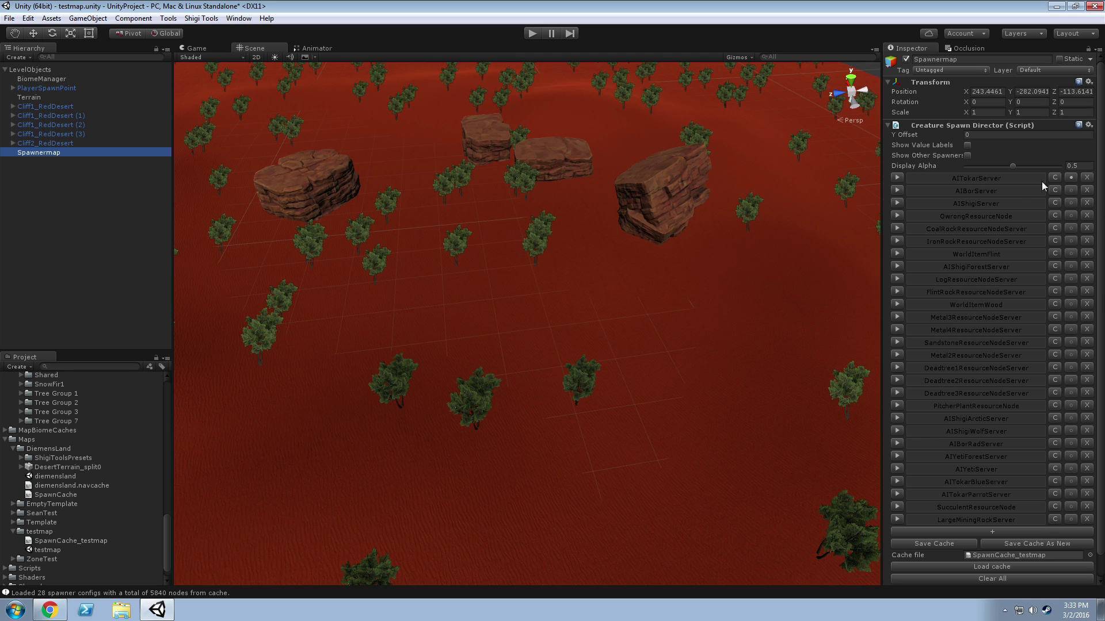
pyautogui.keyDown('alt'); pyautogui.moveTo(756, 375); pyautogui.dragTo(735, 423); pyautogui.keyUp('alt')
# Activate the AIBorServer and CoalRockResourceNodeServer spawners and inspect their spawn markers on the terrain.
pyautogui.scroll(-6, 601, 416)
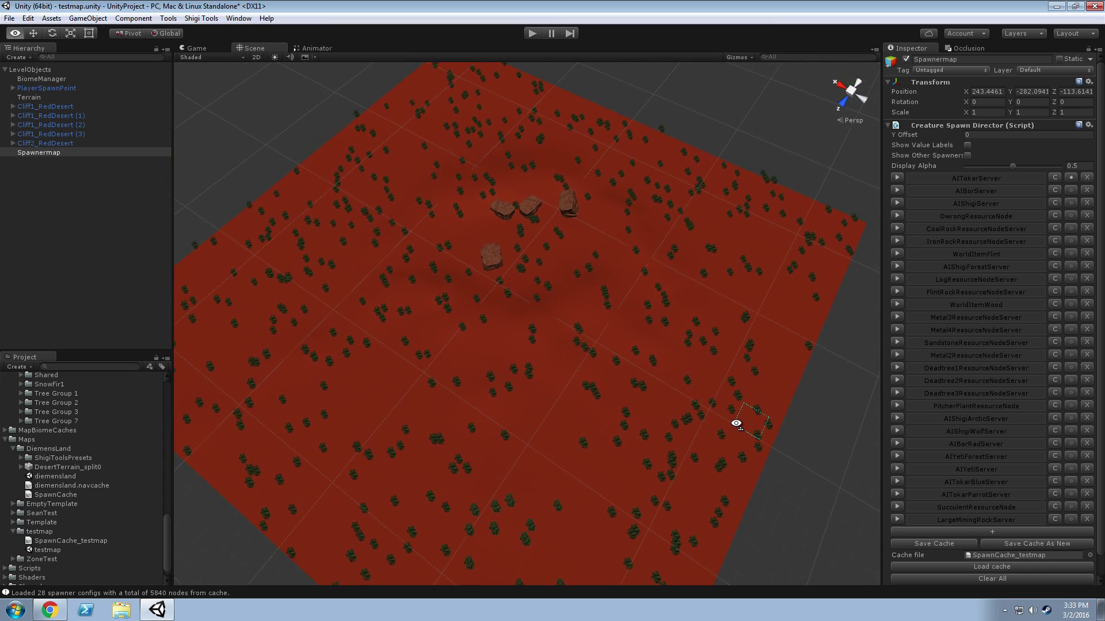
pyautogui.click(1070, 190)
pyautogui.moveTo(829, 250); pyautogui.dragTo(1038, 227, button='right')
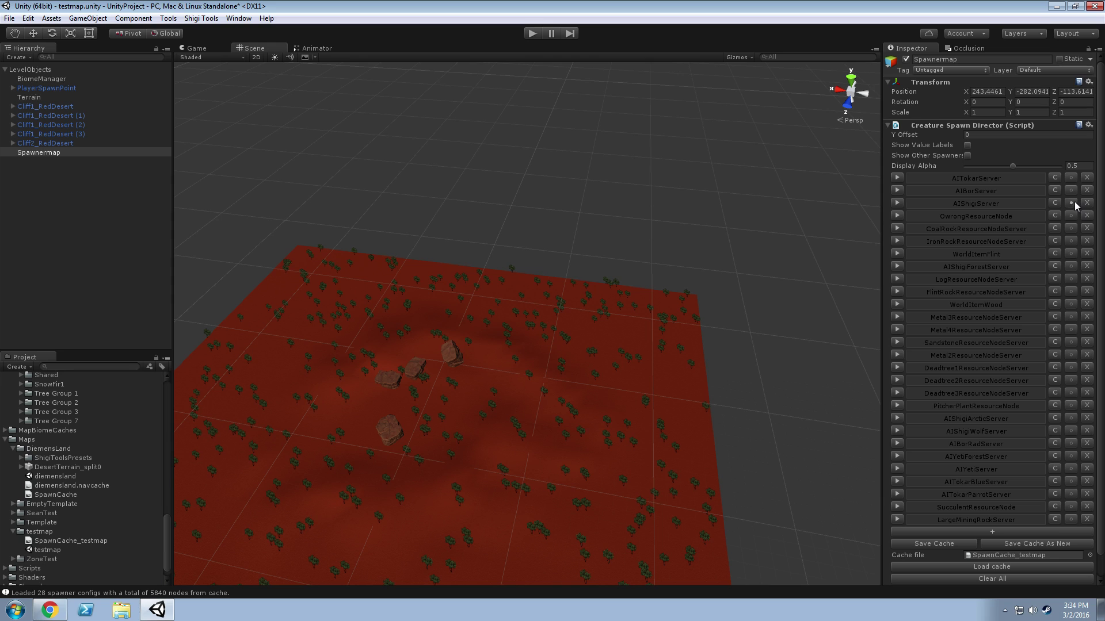
pyautogui.click(1071, 228)
pyautogui.moveTo(695, 345); pyautogui.dragTo(717, 320, button='right')
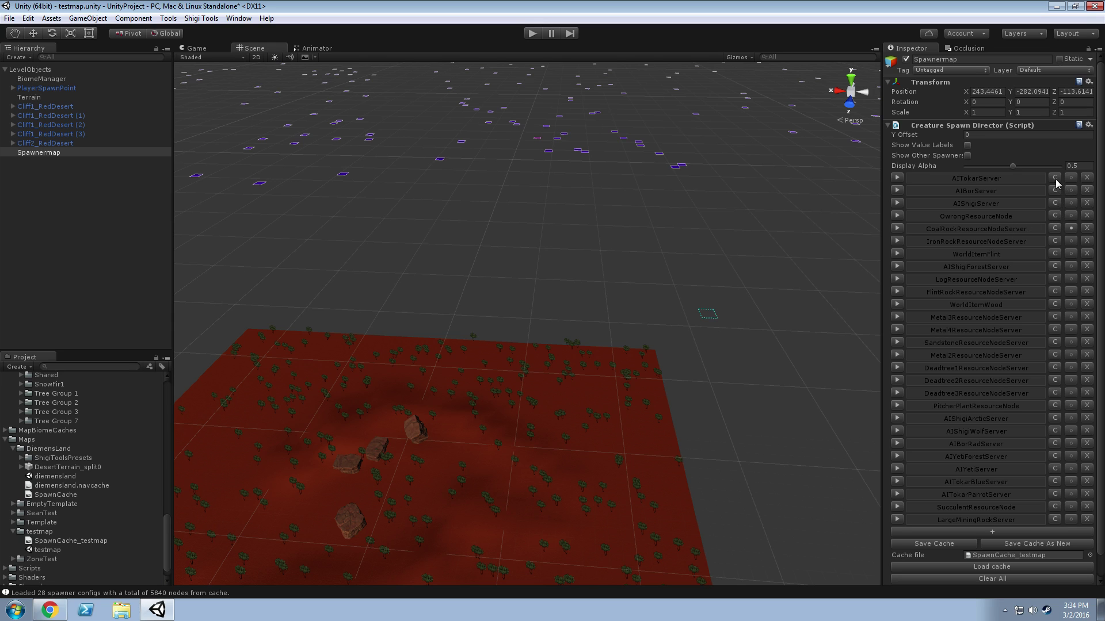
pyautogui.moveTo(701, 301); pyautogui.dragTo(651, 261, button='right')
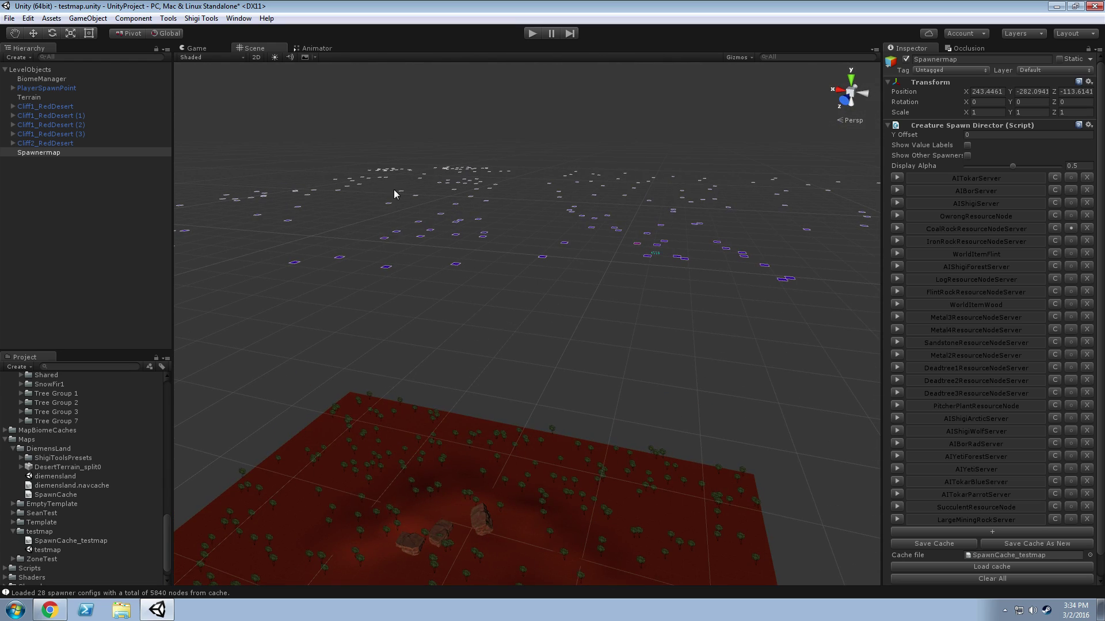
pyautogui.moveTo(450, 232); pyautogui.dragTo(450, 360, button='right')
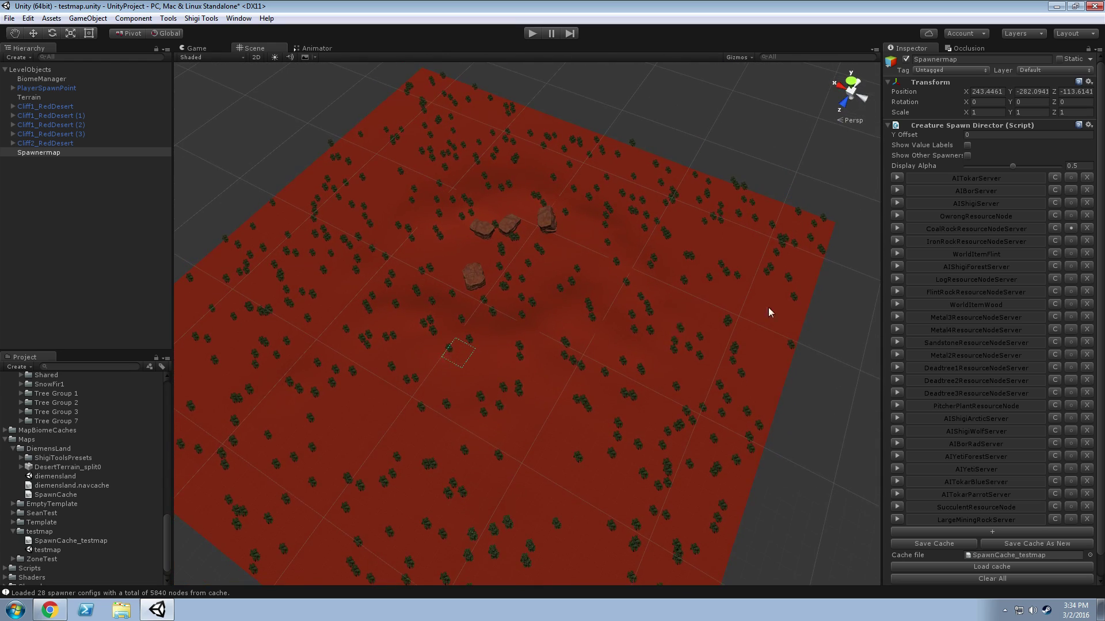
# Clear the spawn configurations of the first five spawner entries, through WorldItemWood and Metal2.
pyautogui.click(1055, 178)
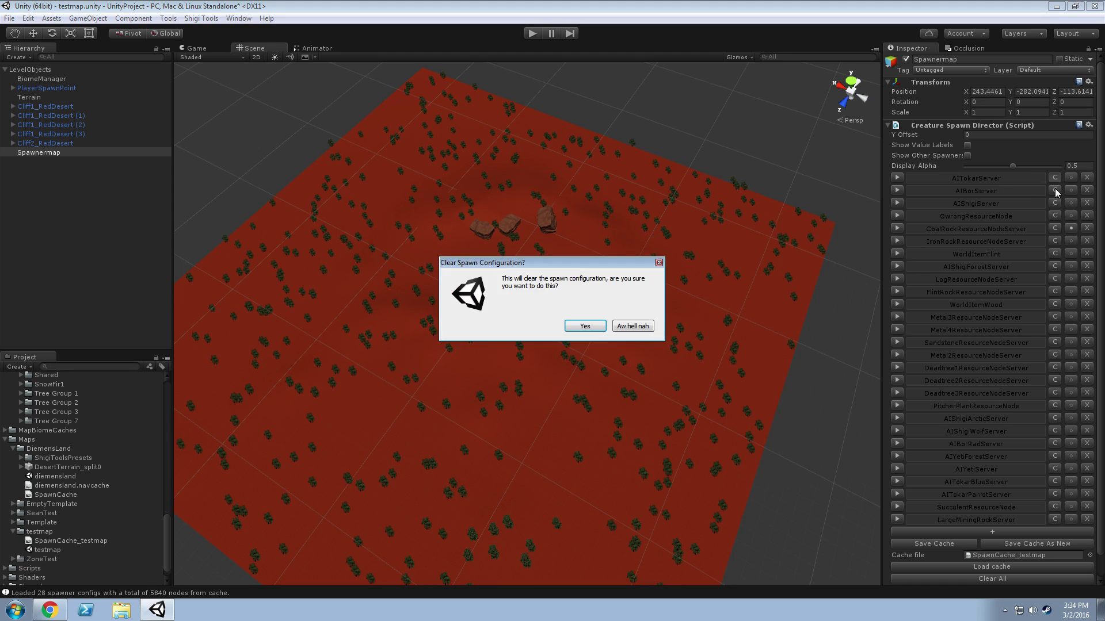
pyautogui.press('Return')
pyautogui.click(1056, 231)
pyautogui.press('Return')
pyautogui.click(1055, 267)
pyautogui.press('Return')
pyautogui.click(1055, 305)
pyautogui.press('Return')
pyautogui.click(1055, 355)
pyautogui.press('Return')
# Clear the Deadtree3, AIShigiWolfServer, AIYetiForestServer and AITokarParrotServer spawn configurations.
pyautogui.click(1055, 394)
pyautogui.press('Return')
pyautogui.click(1055, 430)
pyautogui.press('Return')
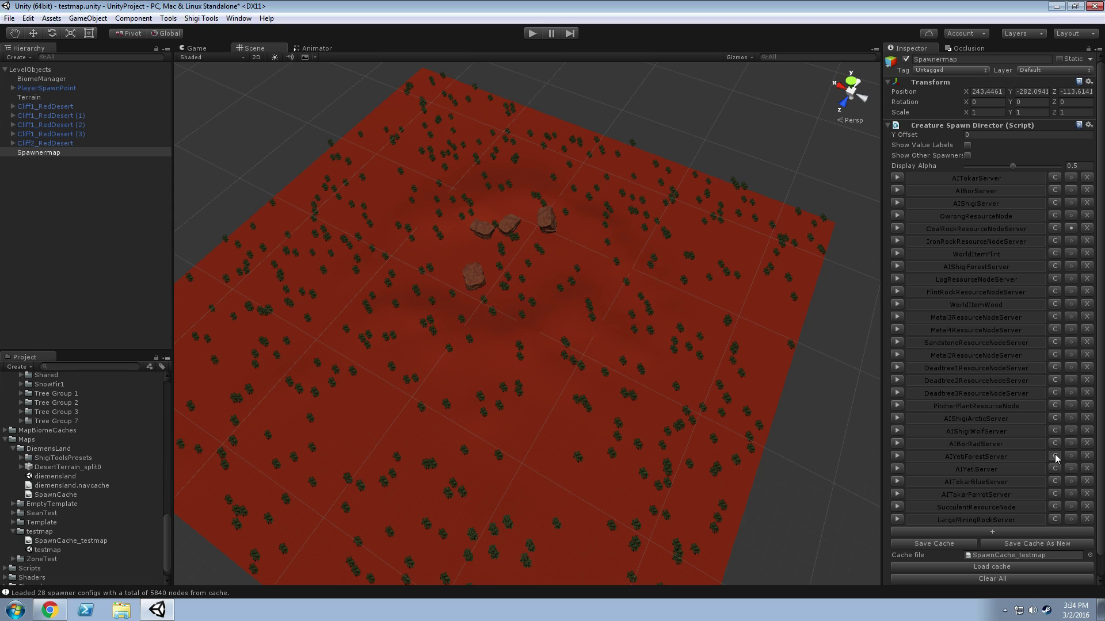
pyautogui.click(1055, 455)
pyautogui.press('Return')
pyautogui.click(1055, 495)
pyautogui.press('Return')
pyautogui.keyDown('alt'); pyautogui.moveTo(668, 293); pyautogui.dragTo(654, 272); pyautogui.keyUp('alt')
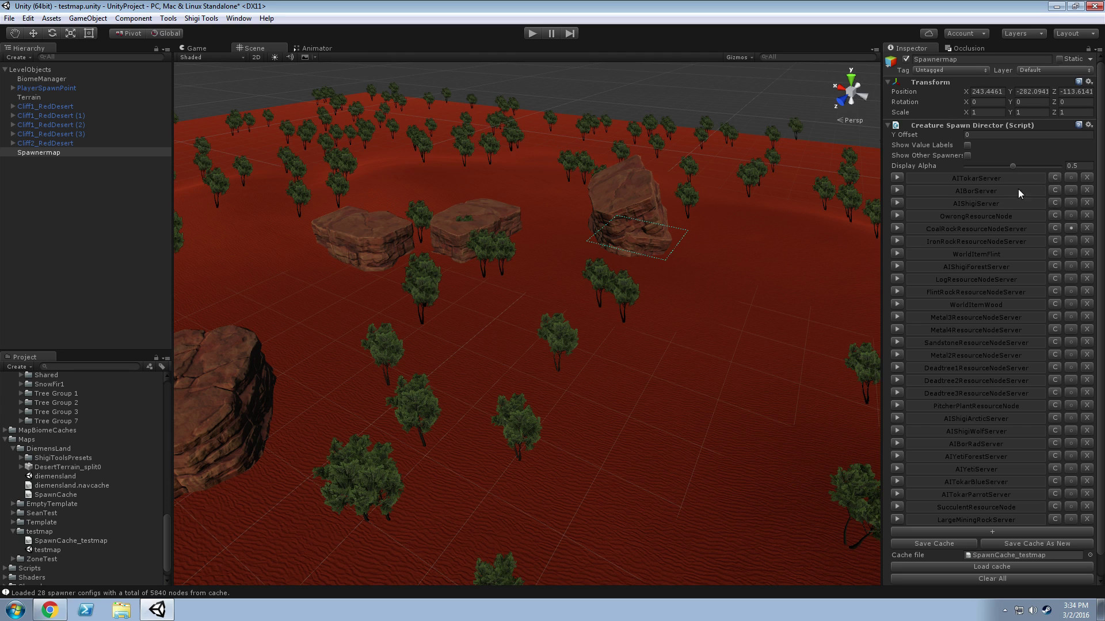
# Make AIShigiServer the paint layer and review its settings: Object AIShigiServer, Fastest Spawn Rate 200.
pyautogui.click(1071, 203)
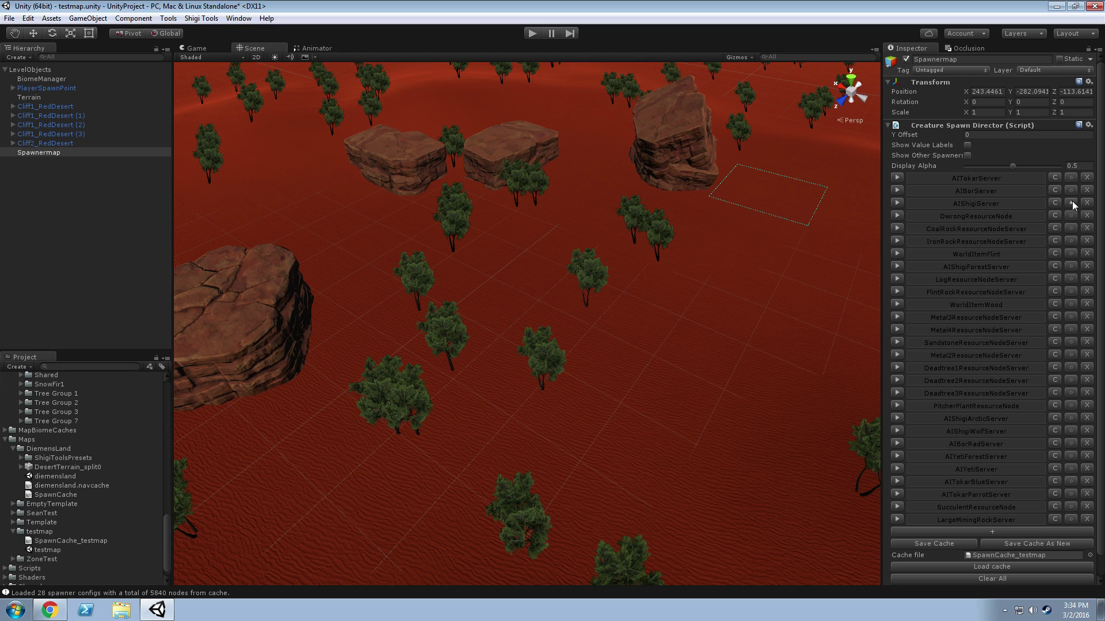
pyautogui.click(896, 202)
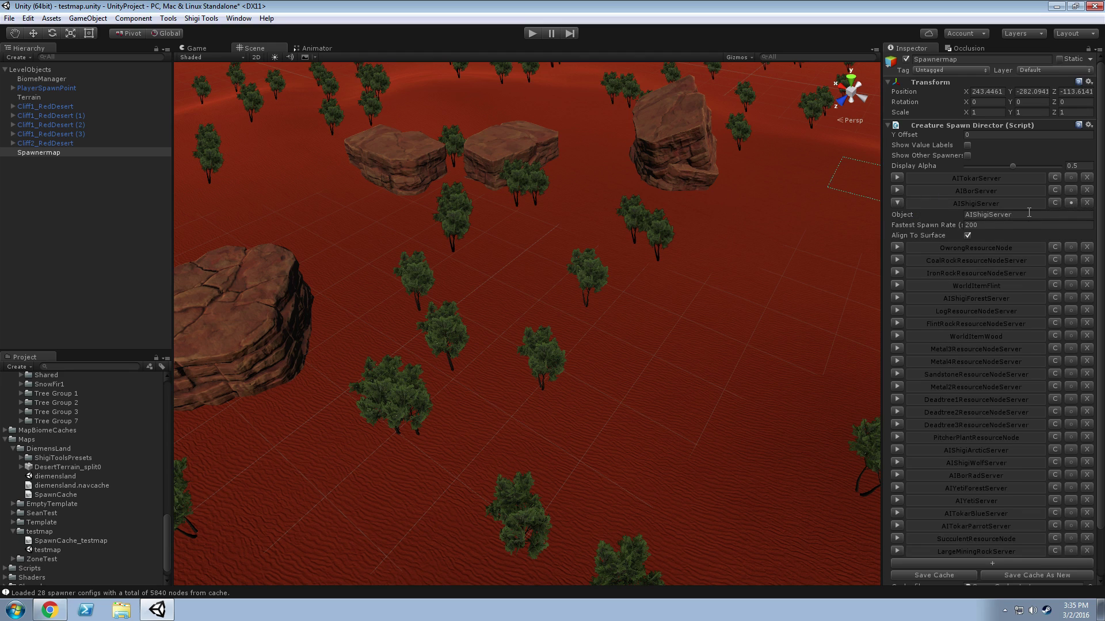
pyautogui.moveTo(1030, 216); pyautogui.dragTo(953, 213)
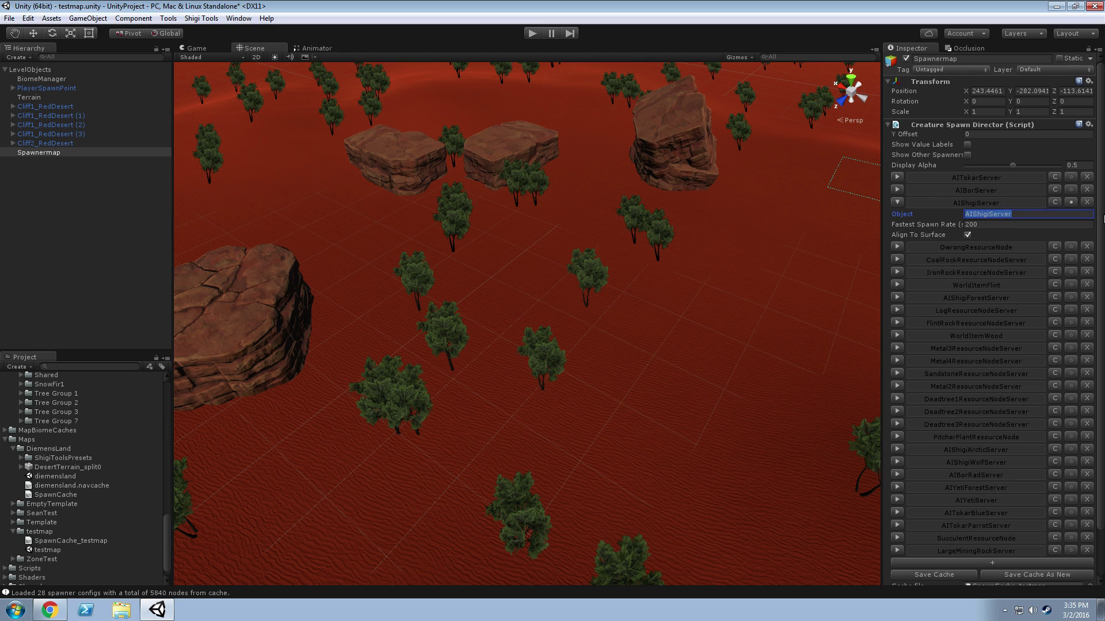
pyautogui.click(978, 226)
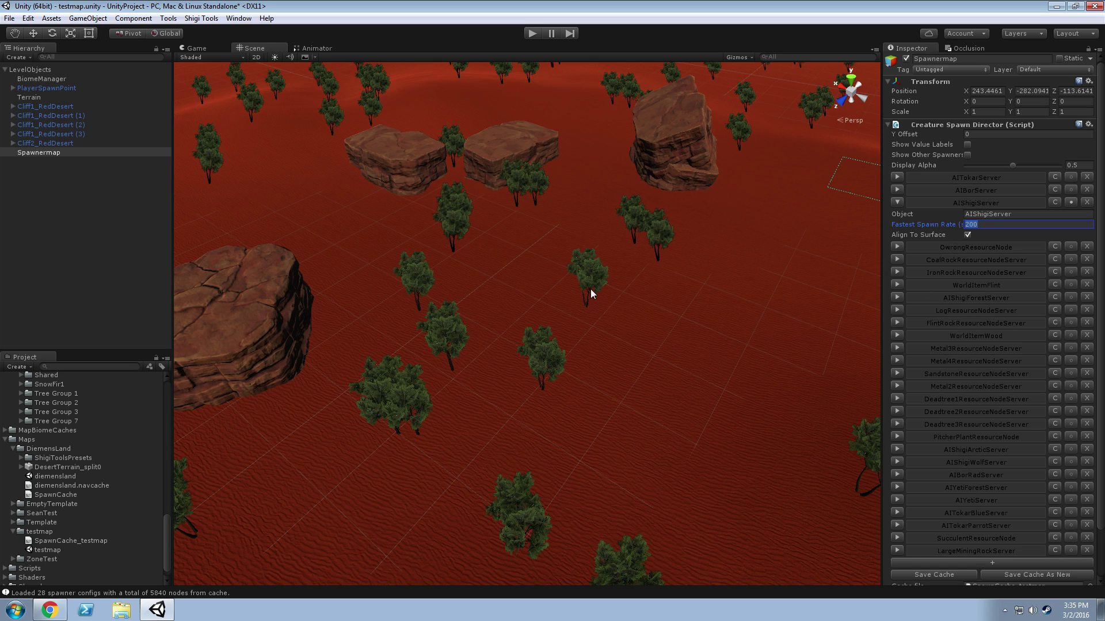
# Paint over a dozen AIShigiServer spawn cells across the red desert terrain.
pyautogui.moveTo(587, 293)
pyautogui.keyDown('alt'); pyautogui.mouseDown()
pyautogui.moveTo(580, 261)
pyautogui.moveTo(592, 301)
pyautogui.moveTo(631, 305)
pyautogui.moveTo(604, 321)
pyautogui.moveTo(523, 306)
pyautogui.mouseUp(); pyautogui.keyUp('alt')
pyautogui.click(555, 253)
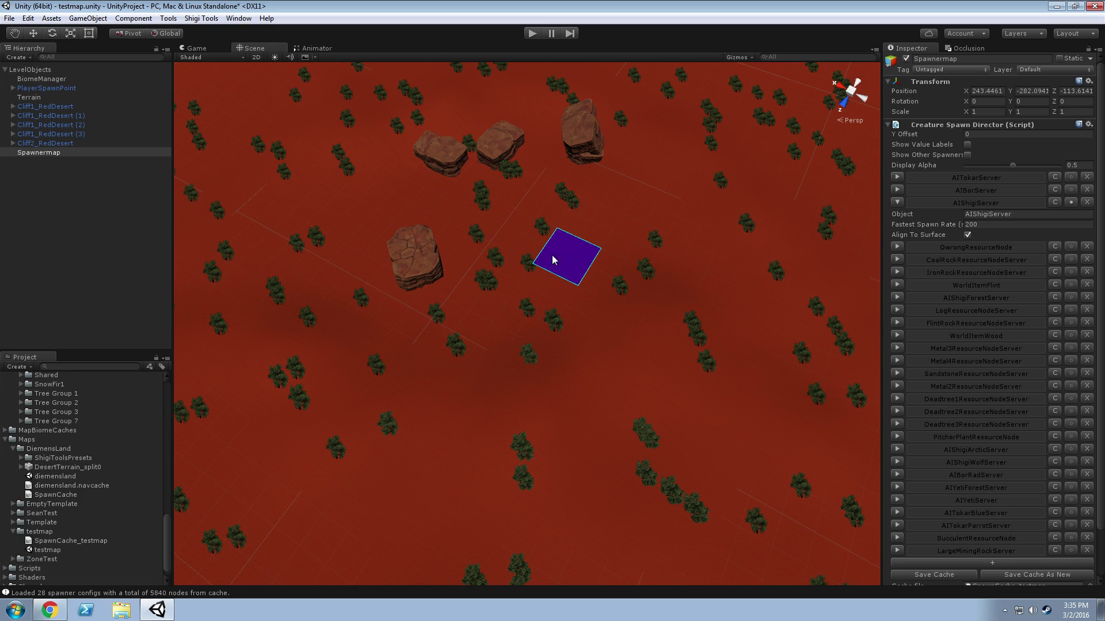
pyautogui.moveTo(552, 257)
pyautogui.keyDown('alt'); pyautogui.mouseDown()
pyautogui.moveTo(525, 372)
pyautogui.moveTo(505, 343)
pyautogui.moveTo(606, 363)
pyautogui.moveTo(709, 338)
pyautogui.moveTo(460, 409)
pyautogui.moveTo(370, 399)
pyautogui.moveTo(754, 352)
pyautogui.moveTo(650, 299)
pyautogui.mouseUp(); pyautogui.keyUp('alt')
pyautogui.scroll(6, 713, 323)
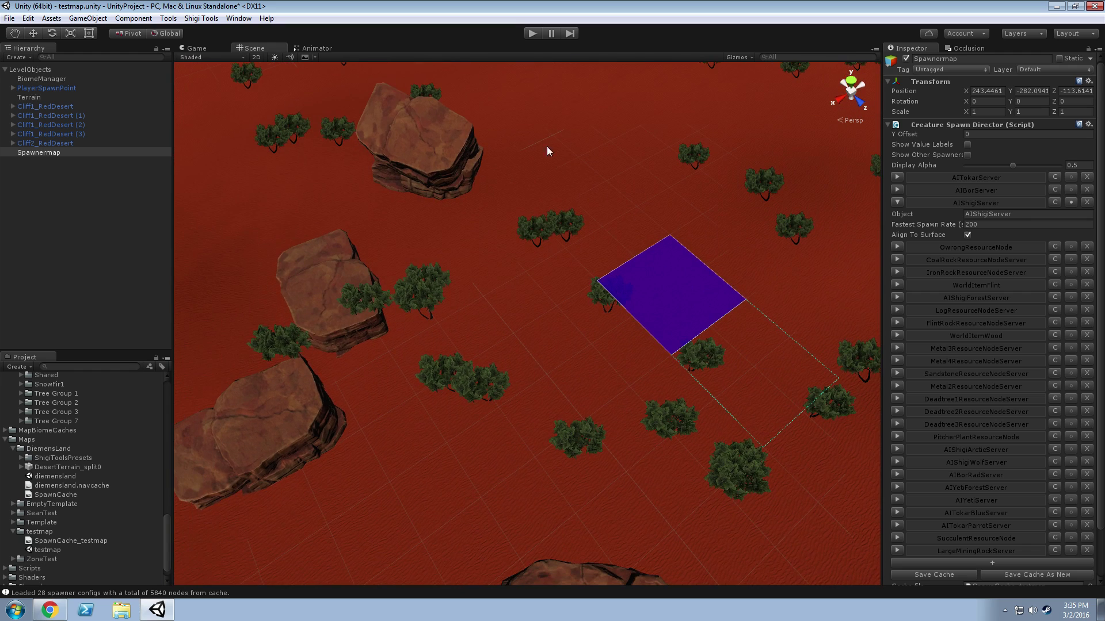
pyautogui.keyDown('alt'); pyautogui.moveTo(596, 285); pyautogui.dragTo(261, 291); pyautogui.keyUp('alt')
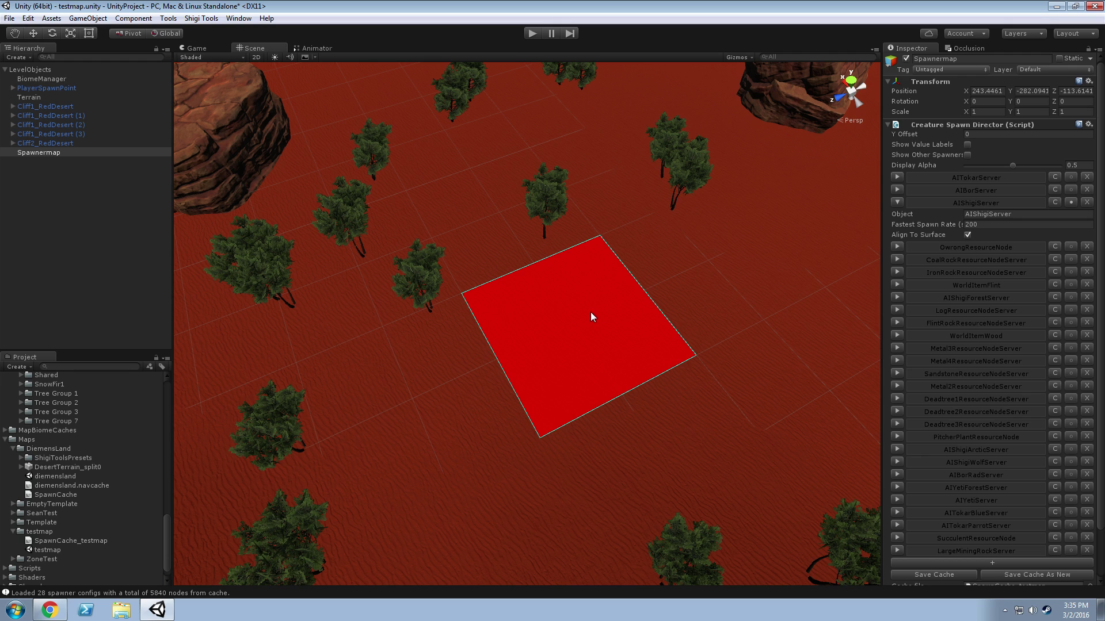
pyautogui.keyDown('alt'); pyautogui.moveTo(559, 296); pyautogui.dragTo(535, 322); pyautogui.keyUp('alt')
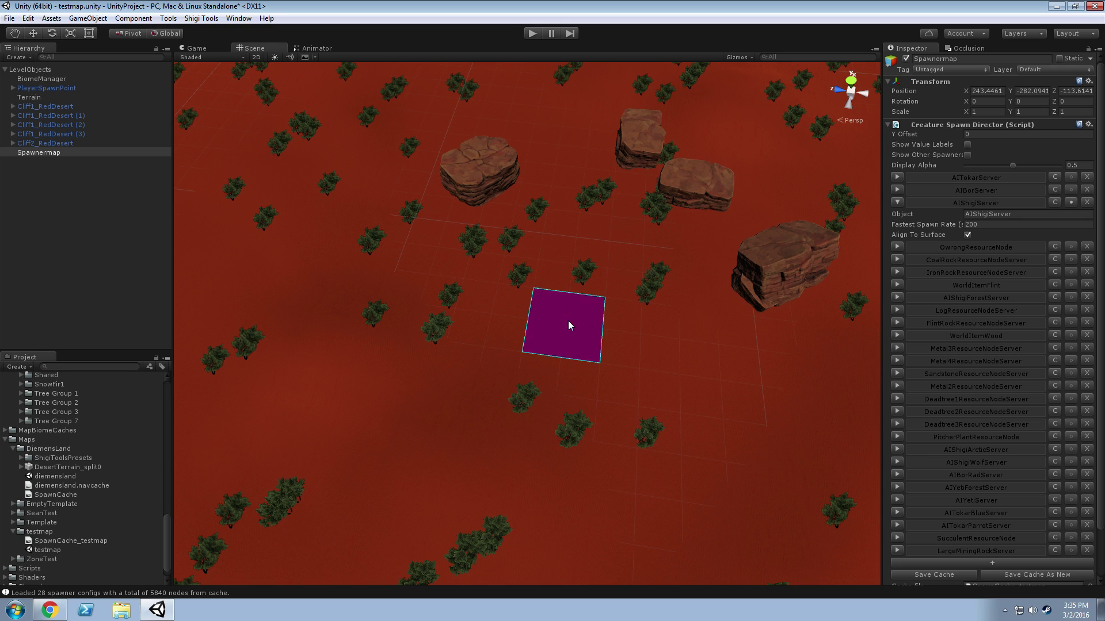
pyautogui.keyDown('alt'); pyautogui.moveTo(591, 331); pyautogui.dragTo(339, 378); pyautogui.keyUp('alt')
pyautogui.moveTo(411, 376)
pyautogui.mouseDown()
pyautogui.moveTo(411, 292)
pyautogui.moveTo(500, 167)
pyautogui.moveTo(637, 154)
pyautogui.moveTo(823, 313)
pyautogui.moveTo(703, 476)
pyautogui.moveTo(548, 368)
pyautogui.moveTo(540, 252)
pyautogui.moveTo(482, 335)
pyautogui.moveTo(532, 433)
pyautogui.mouseUp()
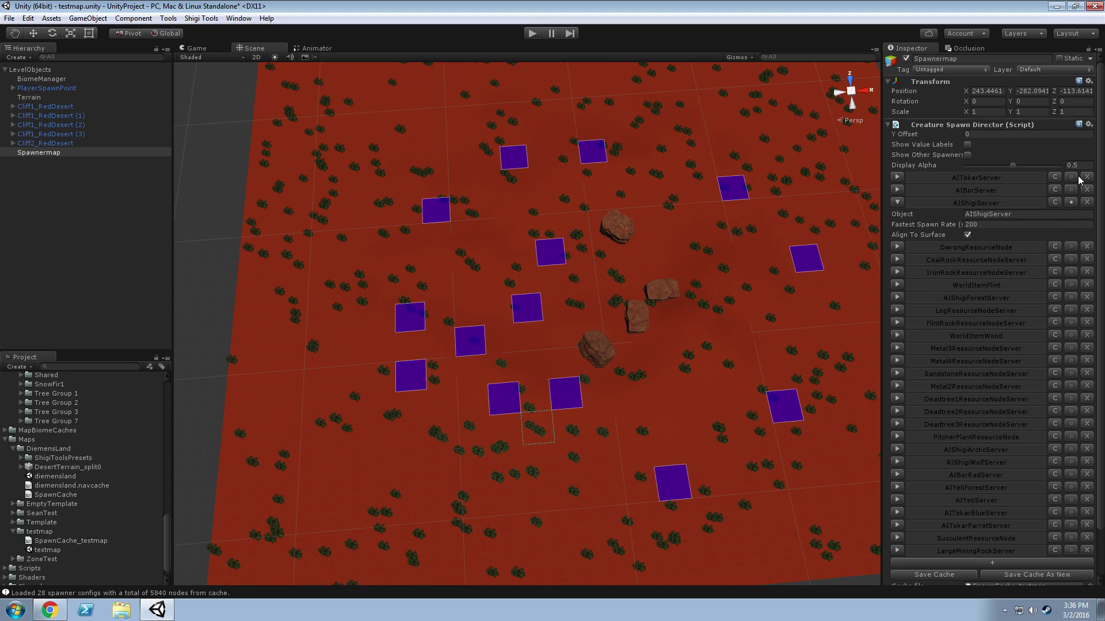
# Paint spawn cells on the terrain for WorldItemFlint and then WorldItemWood.
pyautogui.click(1072, 284)
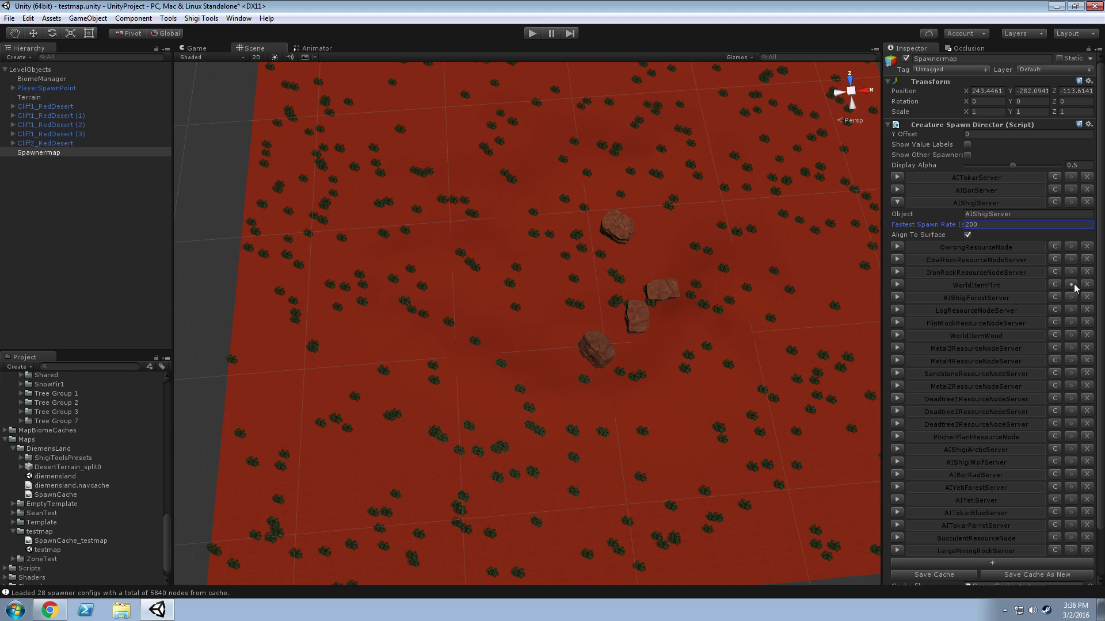
pyautogui.moveTo(600, 272)
pyautogui.mouseDown()
pyautogui.moveTo(527, 337)
pyautogui.moveTo(534, 307)
pyautogui.moveTo(552, 362)
pyautogui.mouseUp()
pyautogui.moveTo(639, 367)
pyautogui.mouseDown()
pyautogui.moveTo(678, 347)
pyautogui.moveTo(719, 304)
pyautogui.moveTo(698, 236)
pyautogui.moveTo(655, 244)
pyautogui.mouseUp()
pyautogui.moveTo(573, 235); pyautogui.dragTo(578, 250)
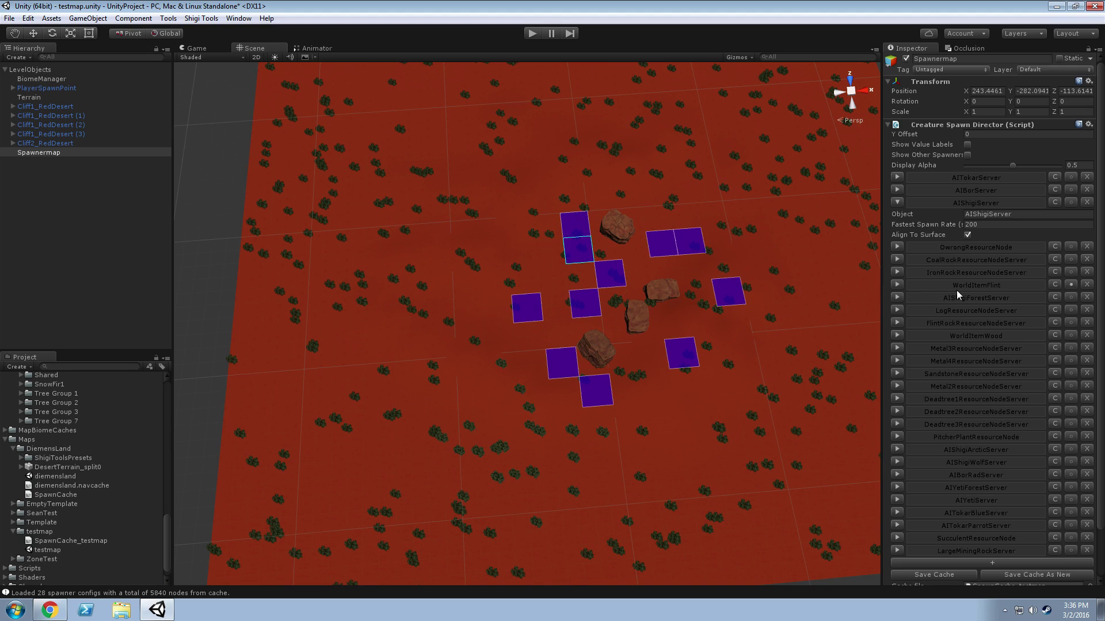
pyautogui.click(1071, 335)
pyautogui.moveTo(531, 310)
pyautogui.mouseDown()
pyautogui.moveTo(611, 290)
pyautogui.moveTo(650, 258)
pyautogui.moveTo(553, 265)
pyautogui.moveTo(629, 202)
pyautogui.moveTo(667, 220)
pyautogui.moveTo(691, 281)
pyautogui.moveTo(695, 342)
pyautogui.moveTo(642, 379)
pyautogui.moveTo(548, 397)
pyautogui.moveTo(536, 380)
pyautogui.moveTo(557, 340)
pyautogui.moveTo(449, 360)
pyautogui.moveTo(493, 257)
pyautogui.mouseUp()
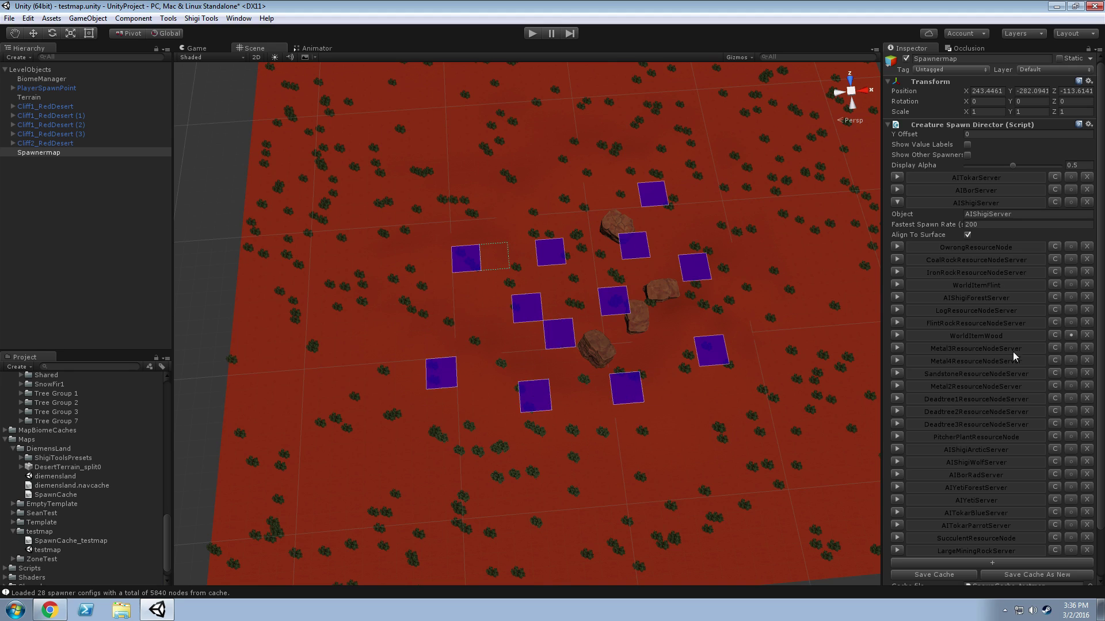
# Paint spawn cells for LogResourceNodeServer and then IronRockResourceNodeServer across the desert.
pyautogui.click(1071, 310)
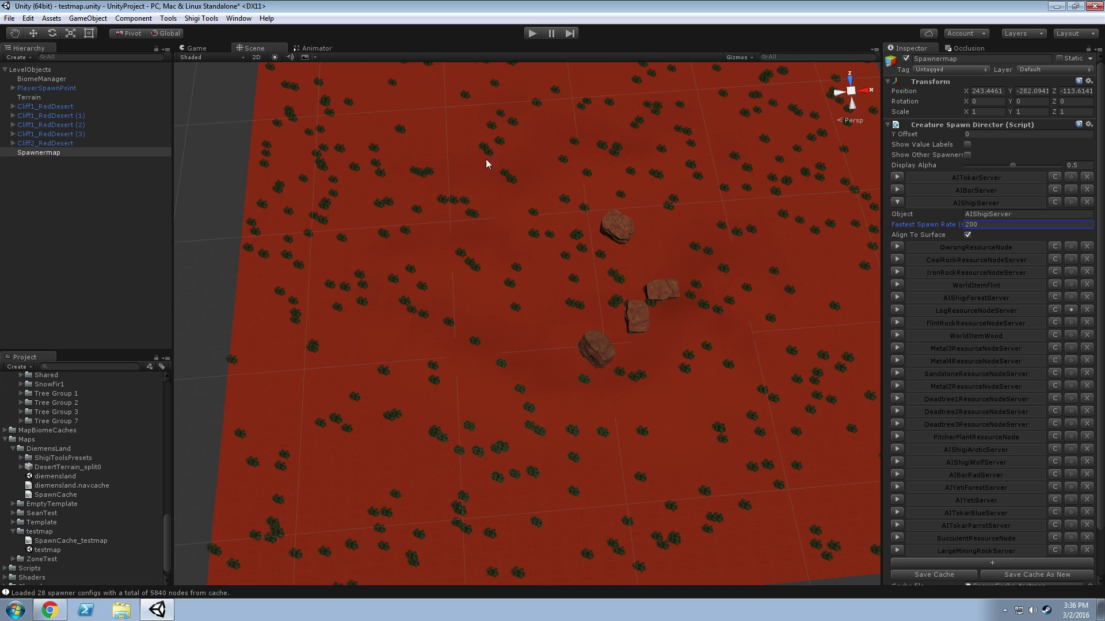
pyautogui.moveTo(414, 154)
pyautogui.mouseDown()
pyautogui.moveTo(691, 121)
pyautogui.moveTo(847, 312)
pyautogui.moveTo(641, 516)
pyautogui.moveTo(338, 424)
pyautogui.moveTo(336, 208)
pyautogui.moveTo(534, 75)
pyautogui.moveTo(854, 251)
pyautogui.mouseUp()
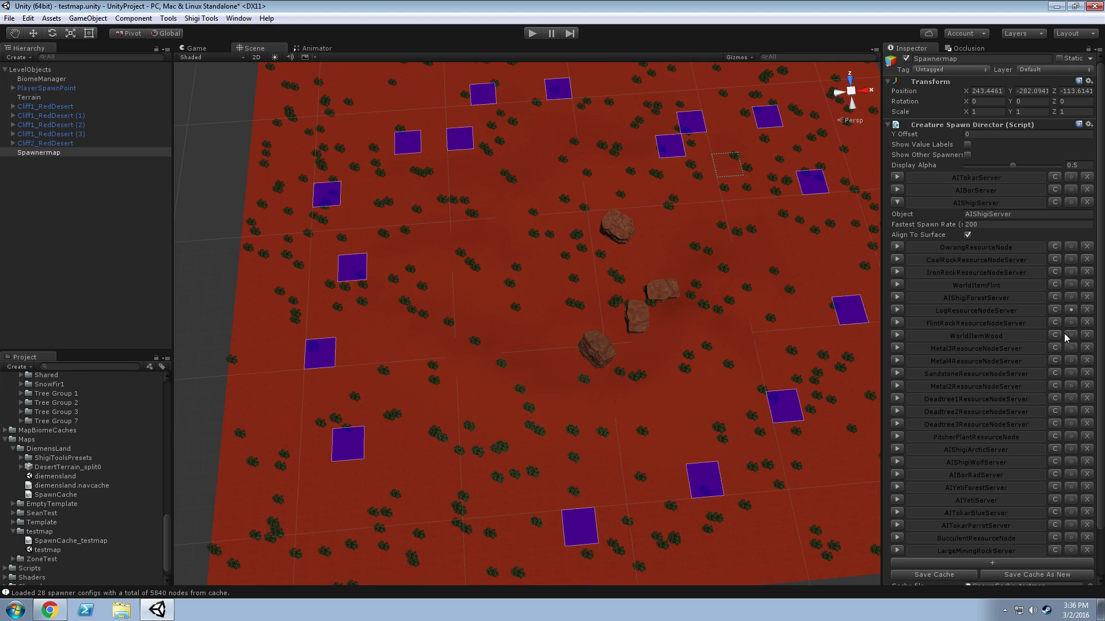
pyautogui.click(1068, 273)
pyautogui.moveTo(412, 439)
pyautogui.mouseDown()
pyautogui.moveTo(396, 407)
pyautogui.moveTo(430, 166)
pyautogui.moveTo(779, 186)
pyautogui.moveTo(718, 493)
pyautogui.moveTo(547, 514)
pyautogui.moveTo(368, 495)
pyautogui.moveTo(302, 202)
pyautogui.moveTo(562, 217)
pyautogui.moveTo(424, 160)
pyautogui.mouseUp()
pyautogui.keyDown('alt'); pyautogui.moveTo(701, 237); pyautogui.dragTo(496, 242); pyautogui.keyUp('alt')
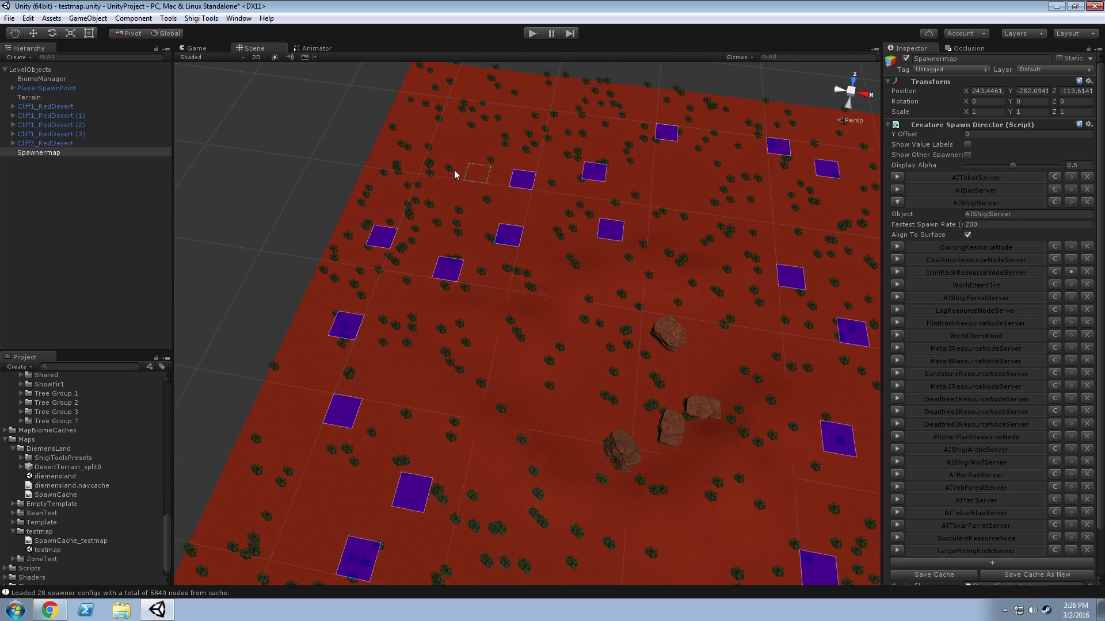
# Paint about thirty AIBorServer spawn squares along the far and left edges of the testmap terrain.
pyautogui.press('Tab')
pyautogui.click(1072, 190)
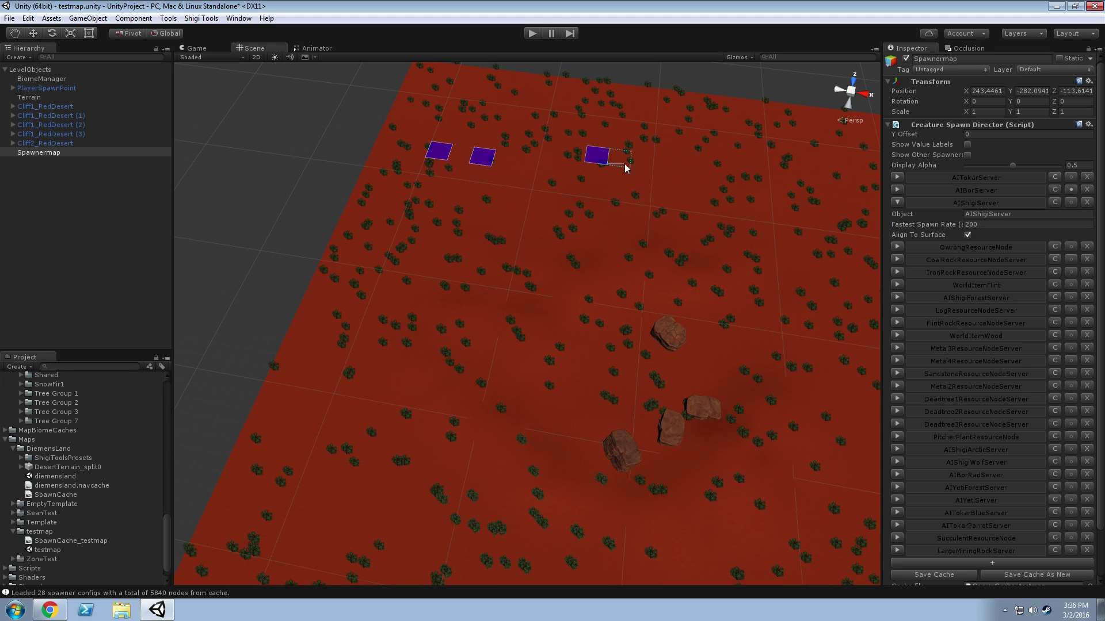
pyautogui.keyDown('alt'); pyautogui.moveTo(785, 264); pyautogui.dragTo(888, 257); pyautogui.keyUp('alt')
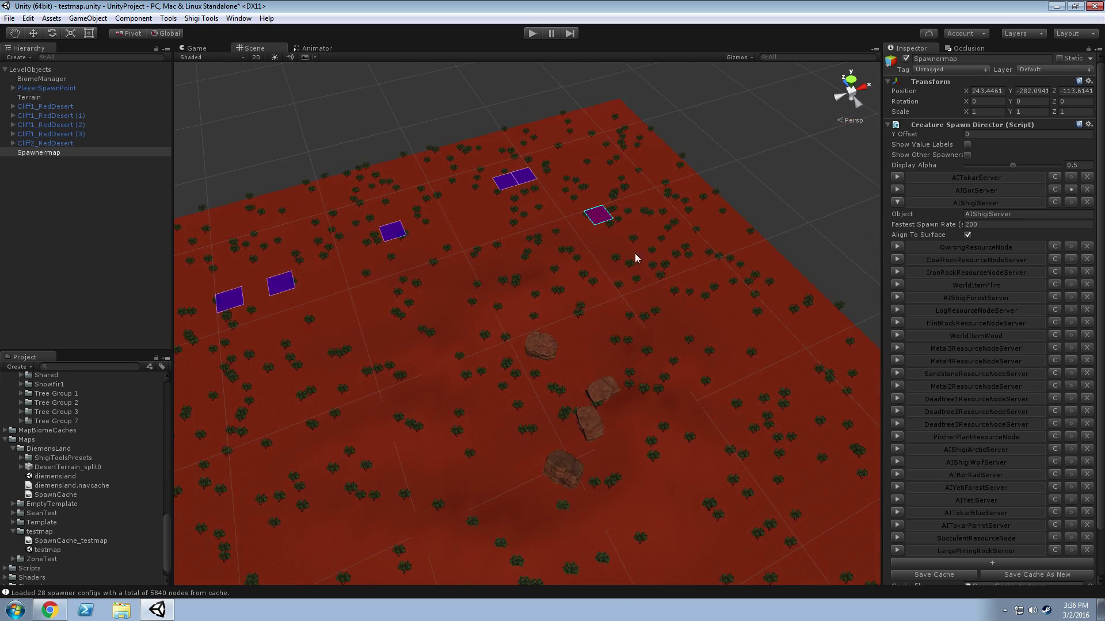
pyautogui.moveTo(771, 489)
pyautogui.keyDown('alt'); pyautogui.mouseDown()
pyautogui.moveTo(821, 377)
pyautogui.moveTo(604, 249)
pyautogui.moveTo(585, 523)
pyautogui.moveTo(683, 350)
pyautogui.moveTo(484, 362)
pyautogui.moveTo(415, 432)
pyautogui.moveTo(264, 395)
pyautogui.moveTo(253, 346)
pyautogui.mouseUp(); pyautogui.keyUp('alt')
pyautogui.moveTo(545, 289)
pyautogui.keyDown('alt'); pyautogui.mouseDown()
pyautogui.moveTo(388, 254)
pyautogui.moveTo(417, 225)
pyautogui.mouseUp(); pyautogui.keyUp('alt')
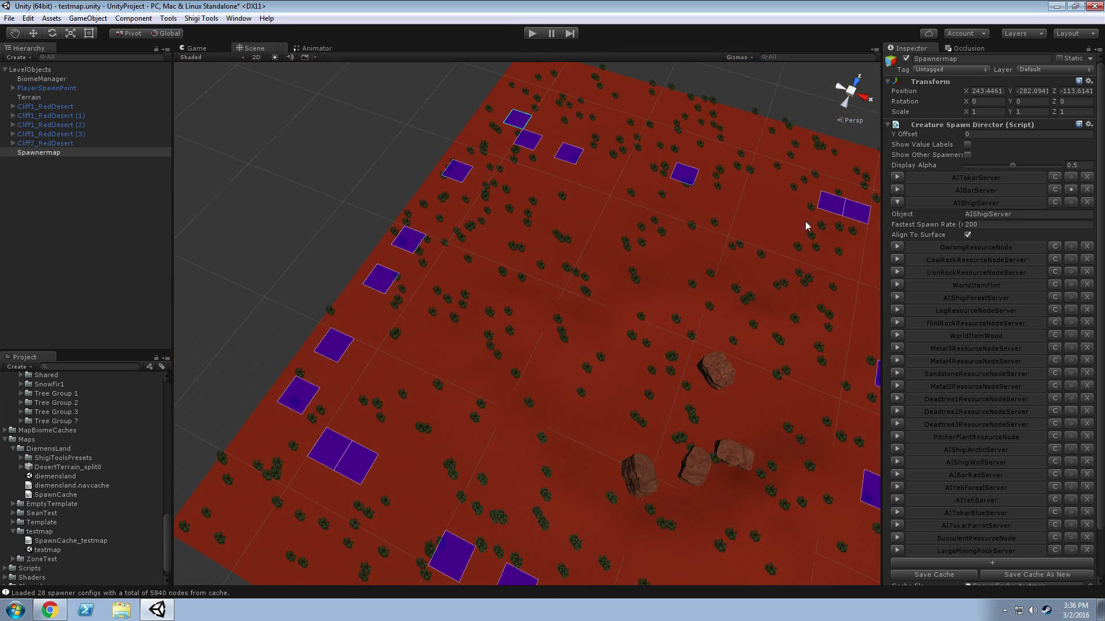
pyautogui.keyDown('alt'); pyautogui.moveTo(809, 244); pyautogui.dragTo(671, 323); pyautogui.keyUp('alt')
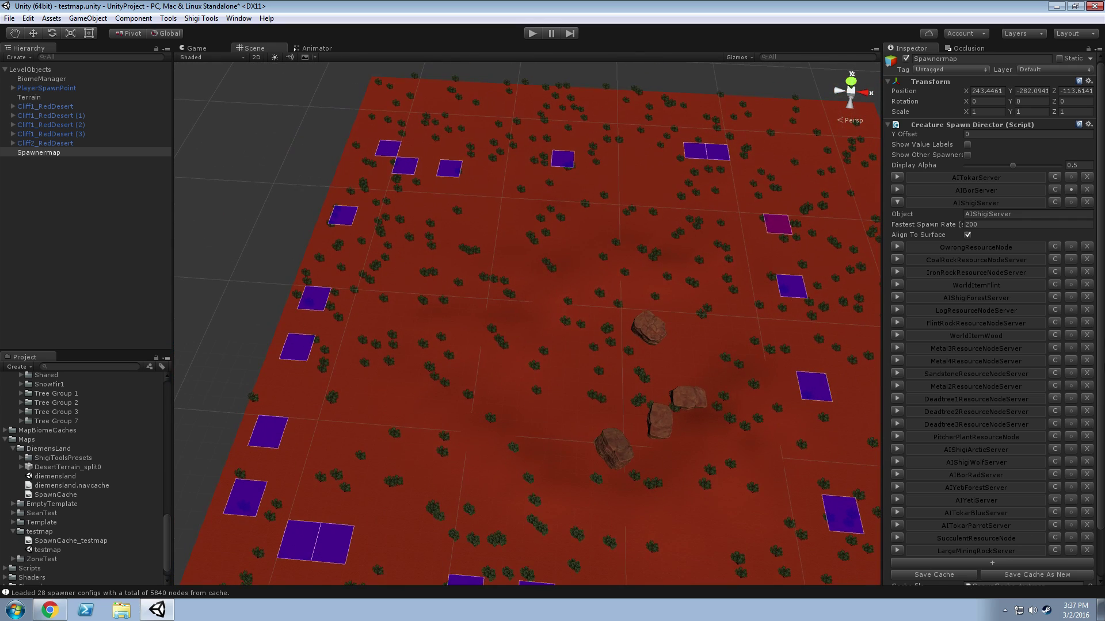
pyautogui.click(1027, 225)
pyautogui.scroll(-3, 989, 345)
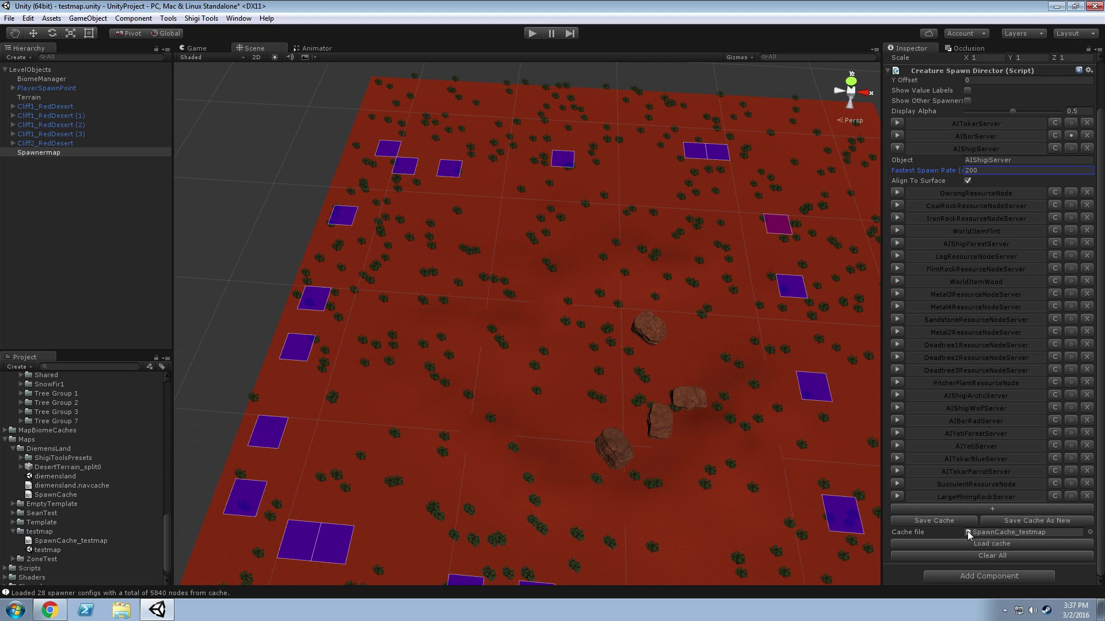
# Find and select SpawnCache_testmap in the Project panel, then reselect Spawnermap to show its spawner list.
pyautogui.scroll(3, 968, 530)
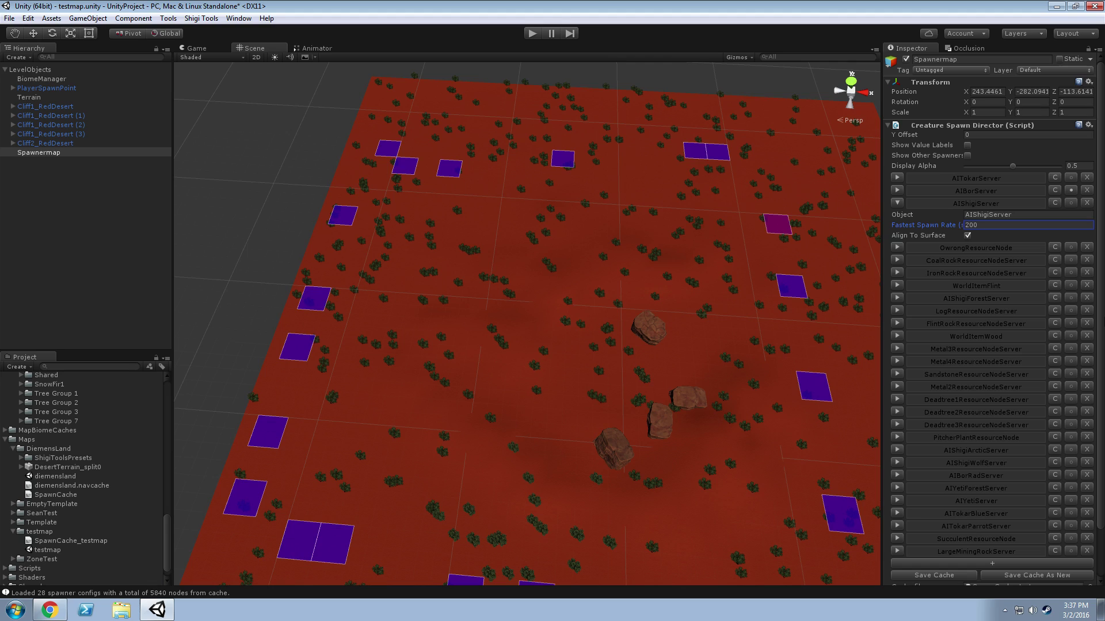
pyautogui.scroll(-3, 989, 379)
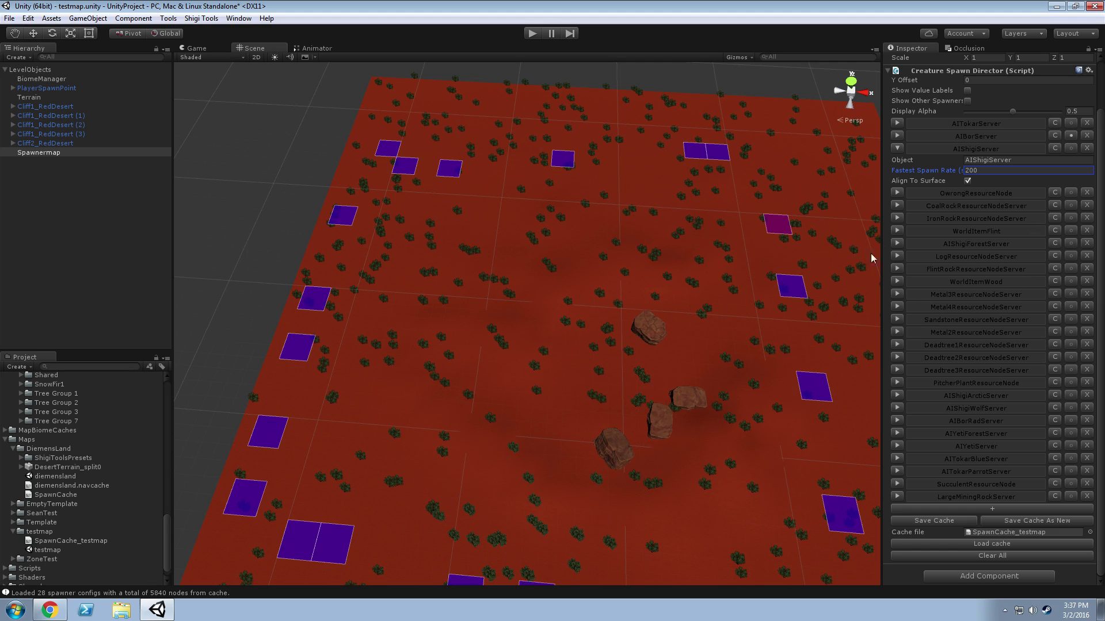
pyautogui.click(986, 533)
pyautogui.click(50, 545)
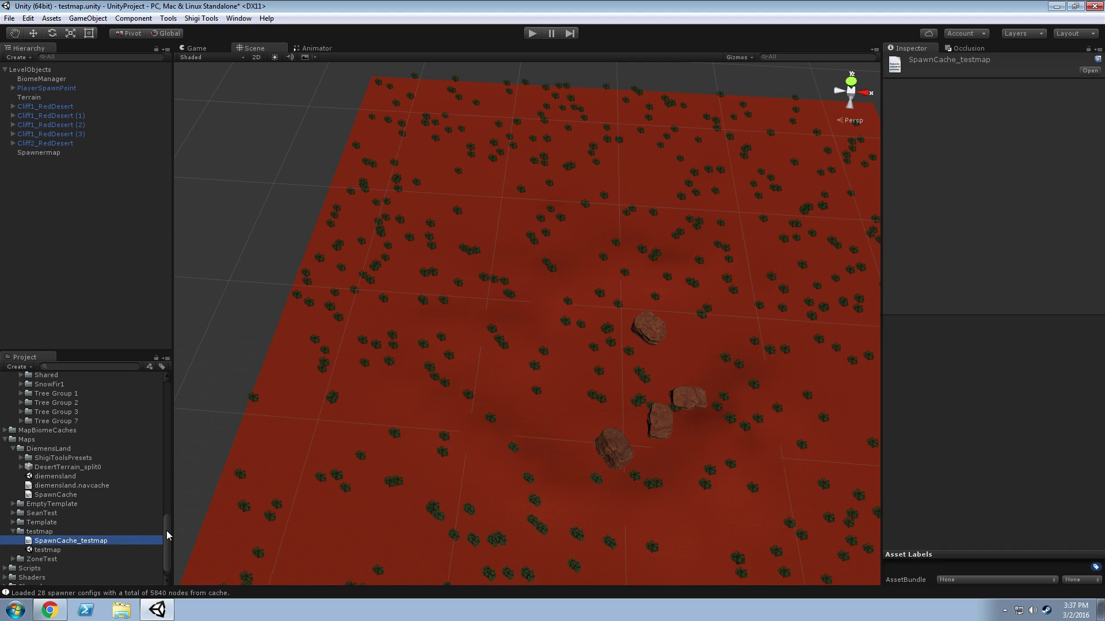
pyautogui.scroll(-1, 167, 540)
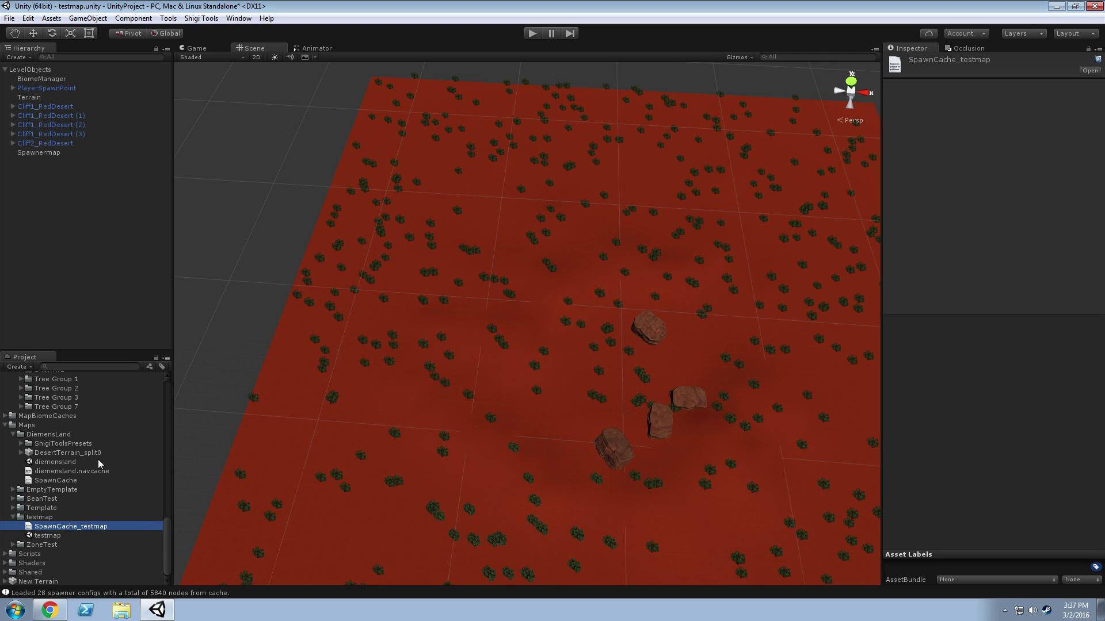
pyautogui.click(40, 153)
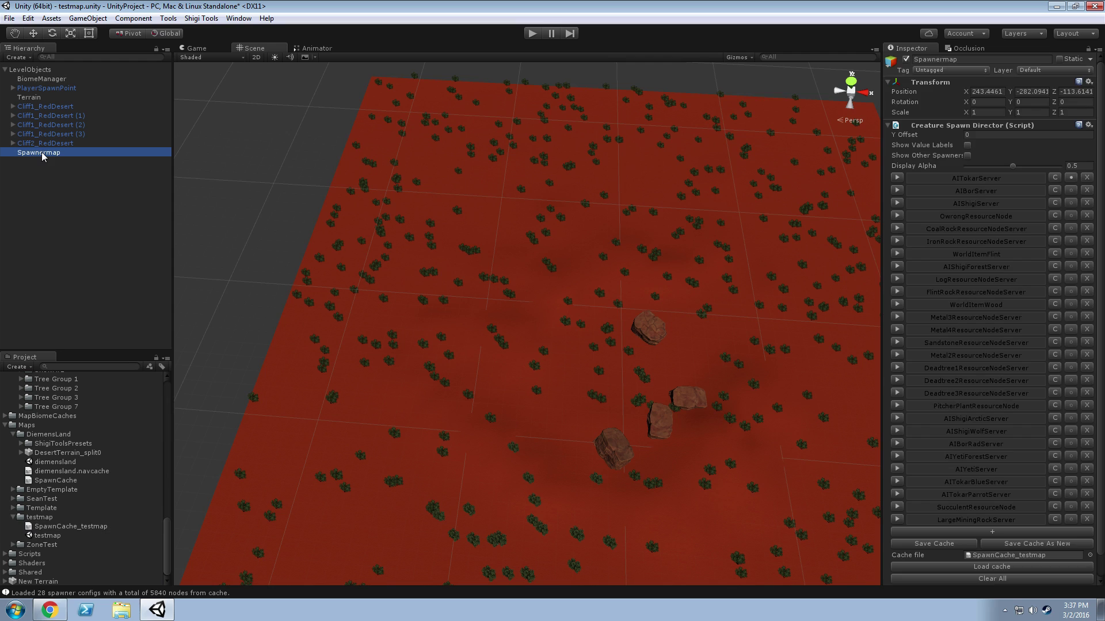